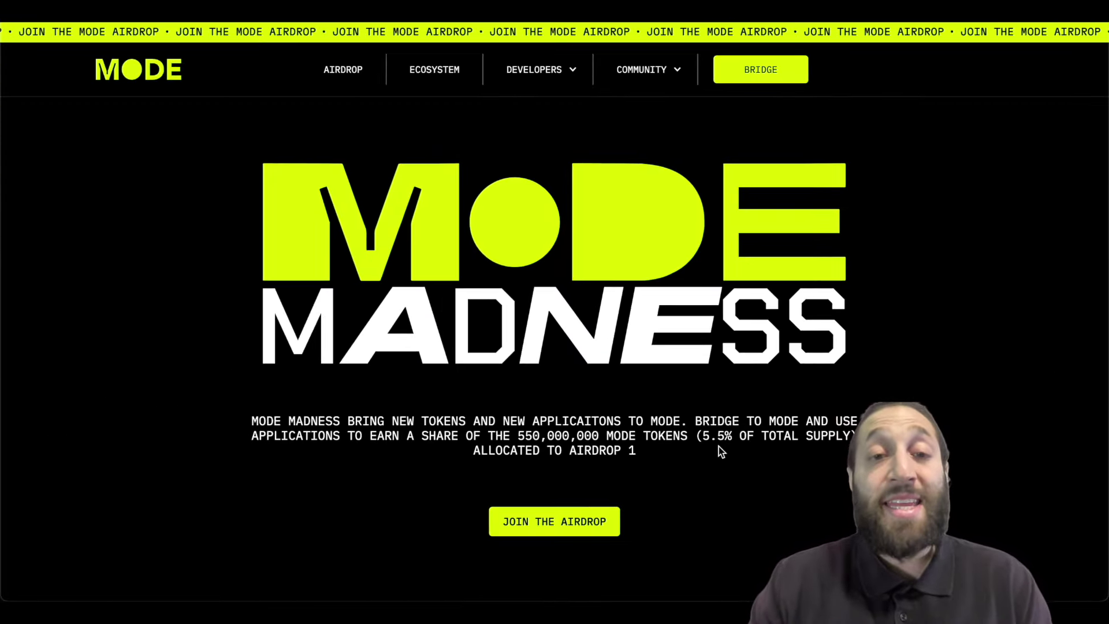
Step: Scroll the Mode Madness homepage down to the Boosted Points section and back up
scroll(718, 448, "down", 3)
scroll(658, 427, "down", 5)
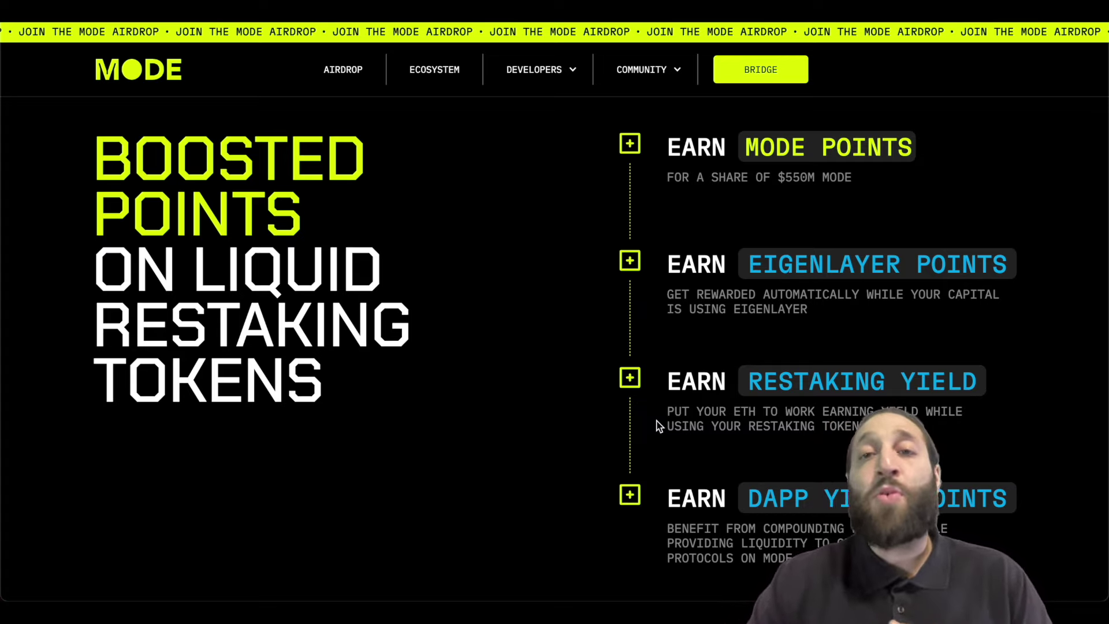
scroll(617, 387, "up", 10)
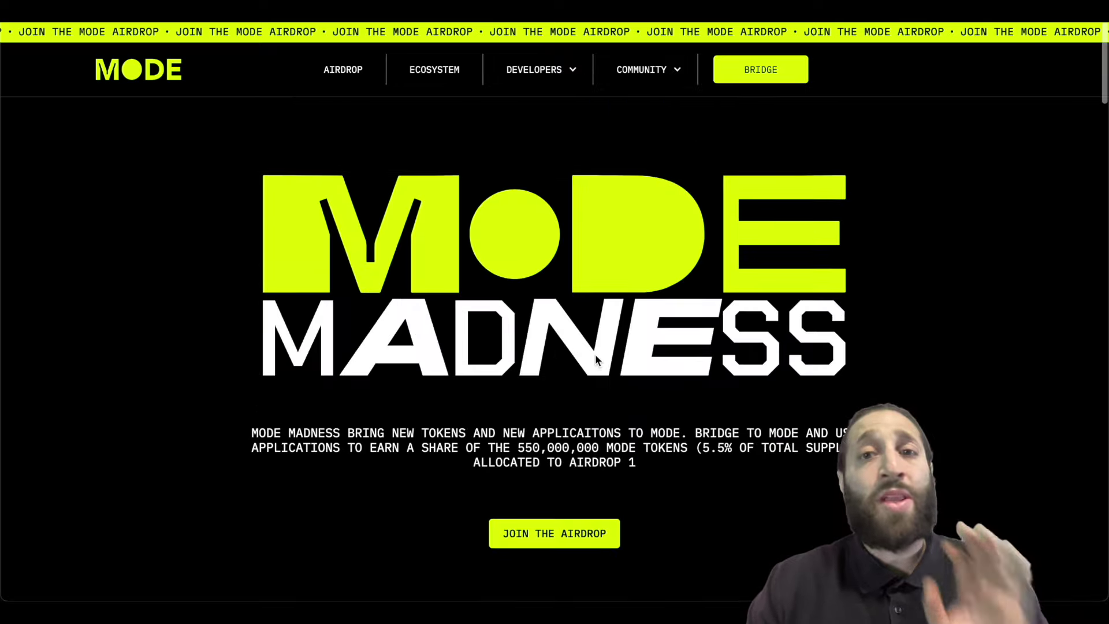
Step: Open the airdrop page and browse the My Airdrop dashboard and ecosystem project list
left_click(559, 510)
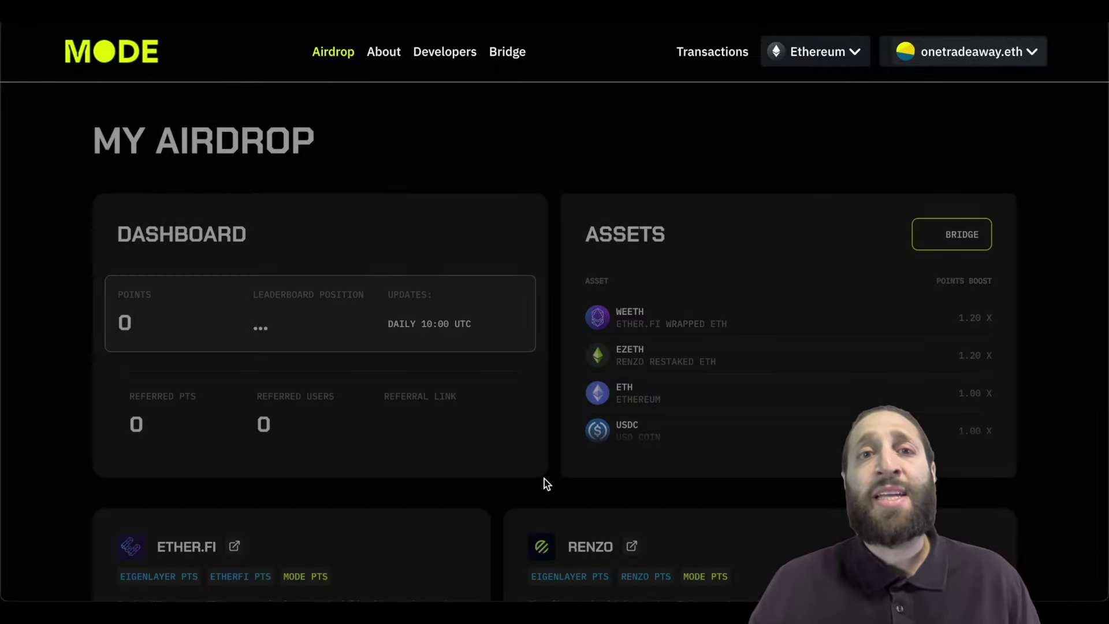
scroll(546, 484, "down", 2)
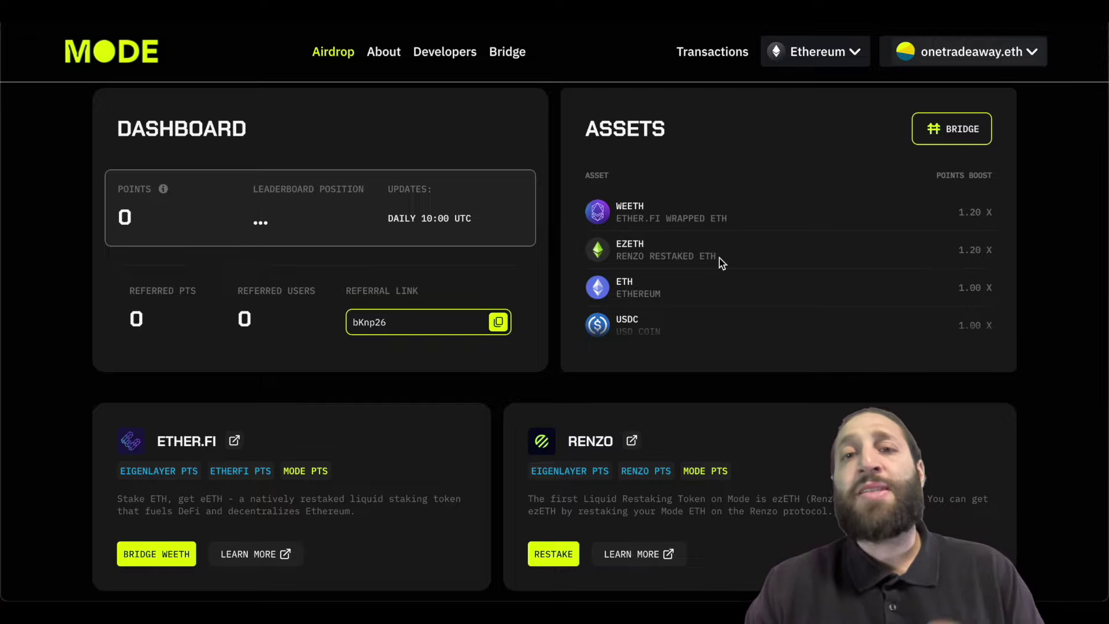
scroll(719, 258, "down", 4)
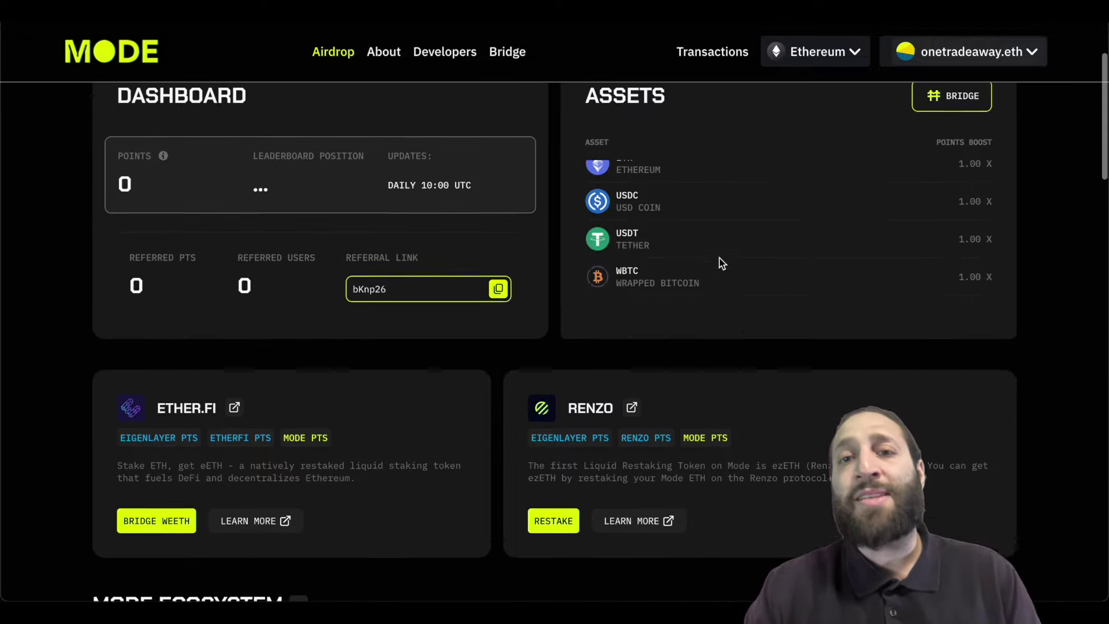
scroll(719, 258, "up", 3)
scroll(719, 273, "down", 2)
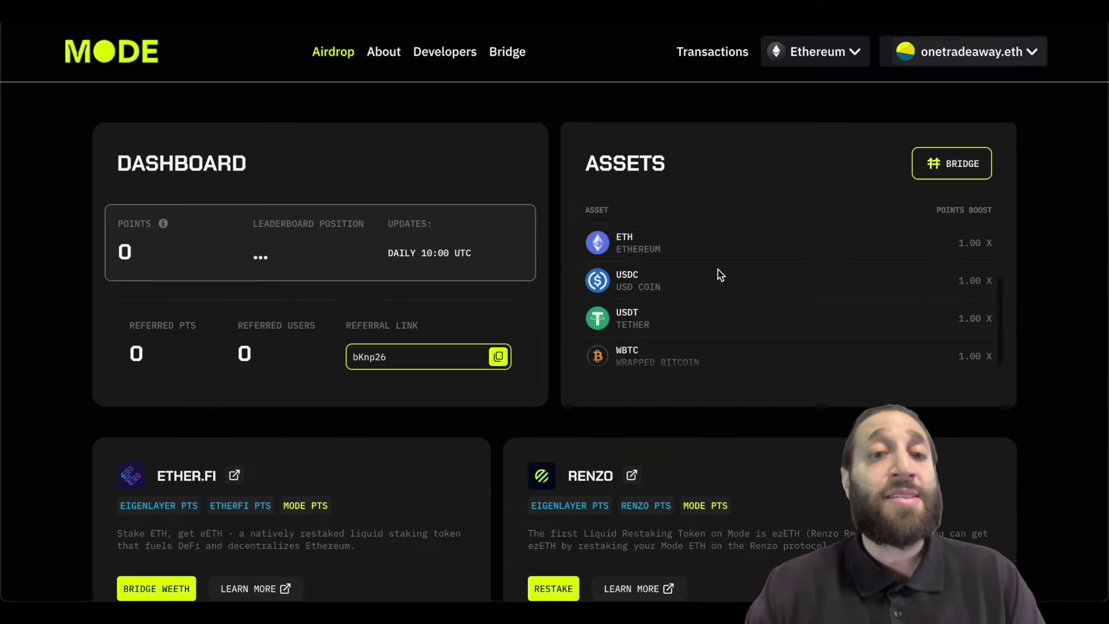
scroll(720, 273, "down", 1)
scroll(710, 345, "down", 5)
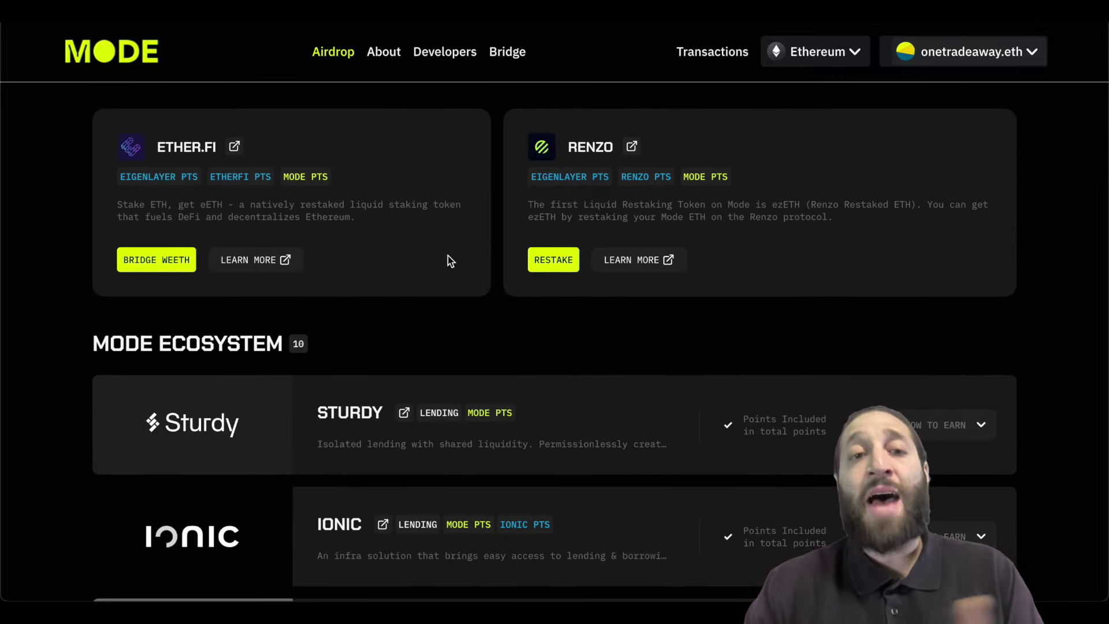
scroll(430, 313, "down", 3)
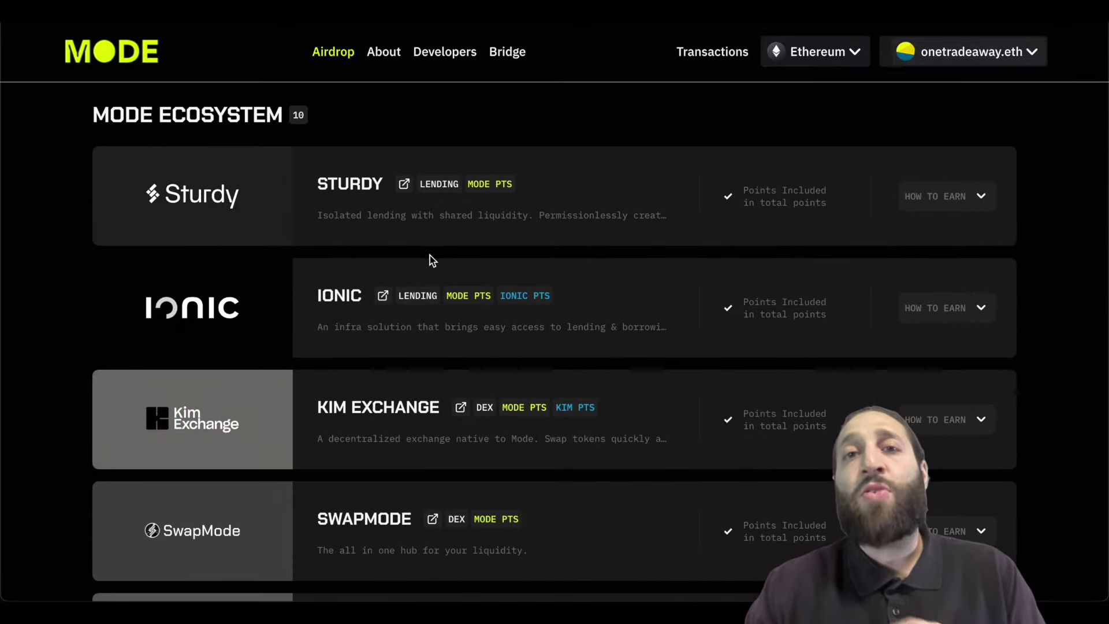
scroll(449, 266, "up", 10)
scroll(567, 277, "down", 5)
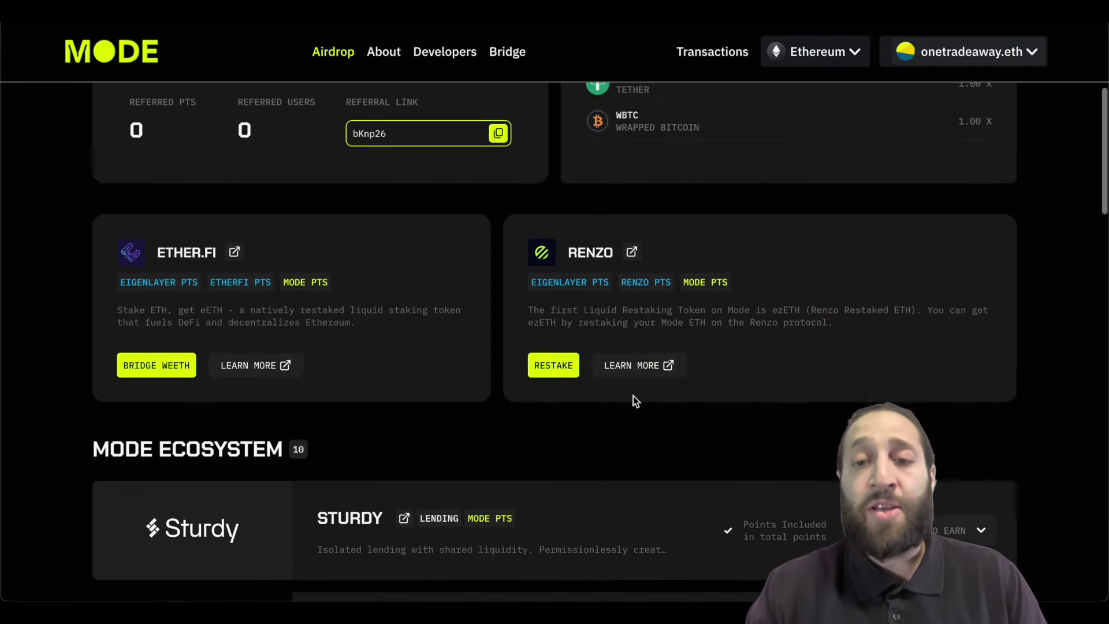
scroll(693, 382, "down", 5)
Step: Expand Sturdy's How To Earn section, then go to the Bridge page
left_click(878, 207)
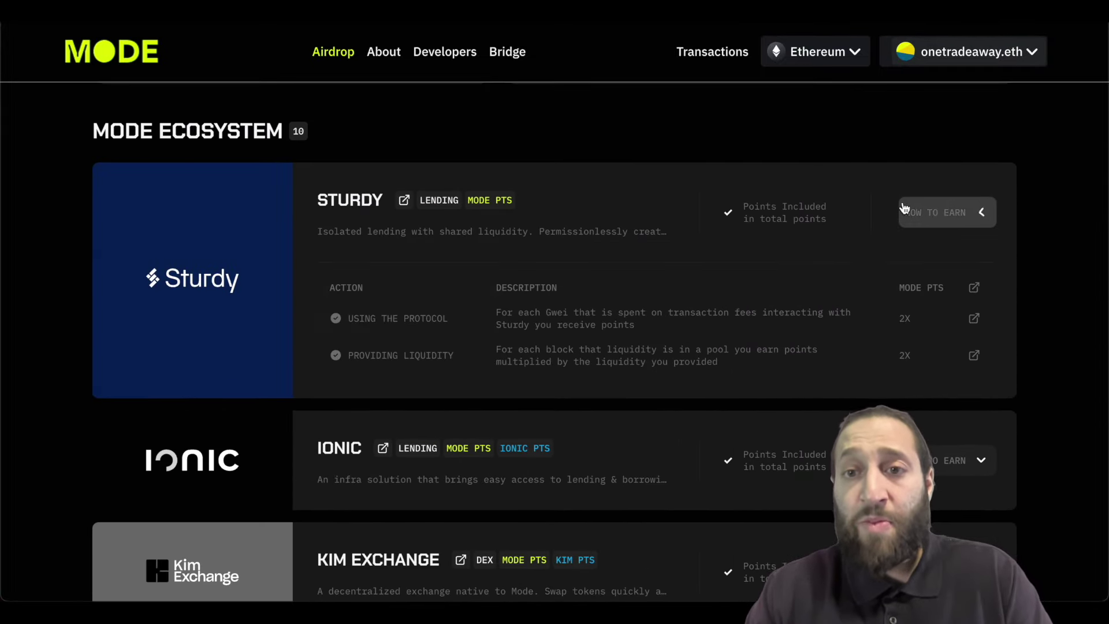
scroll(636, 364, "down", 3)
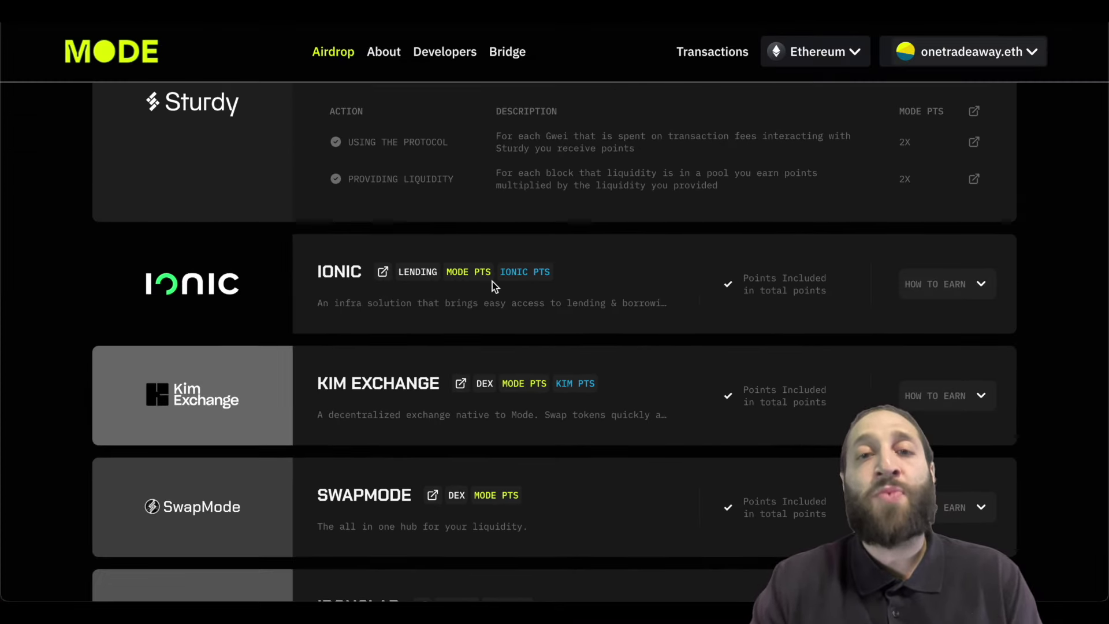
scroll(492, 282, "up", 7)
scroll(492, 282, "up", 5)
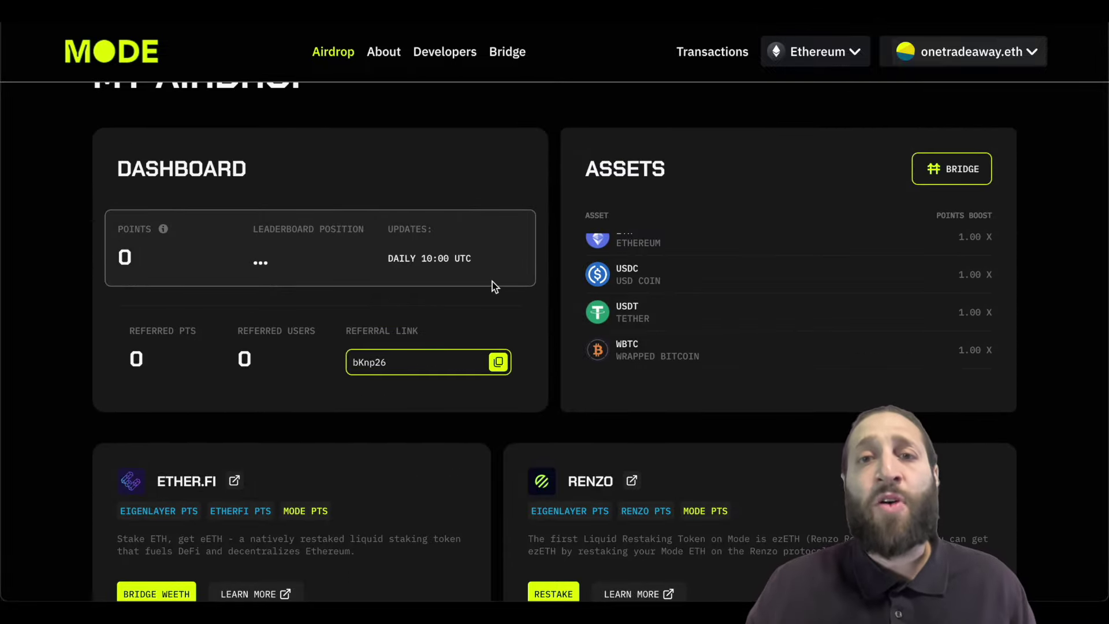
scroll(492, 282, "up", 1)
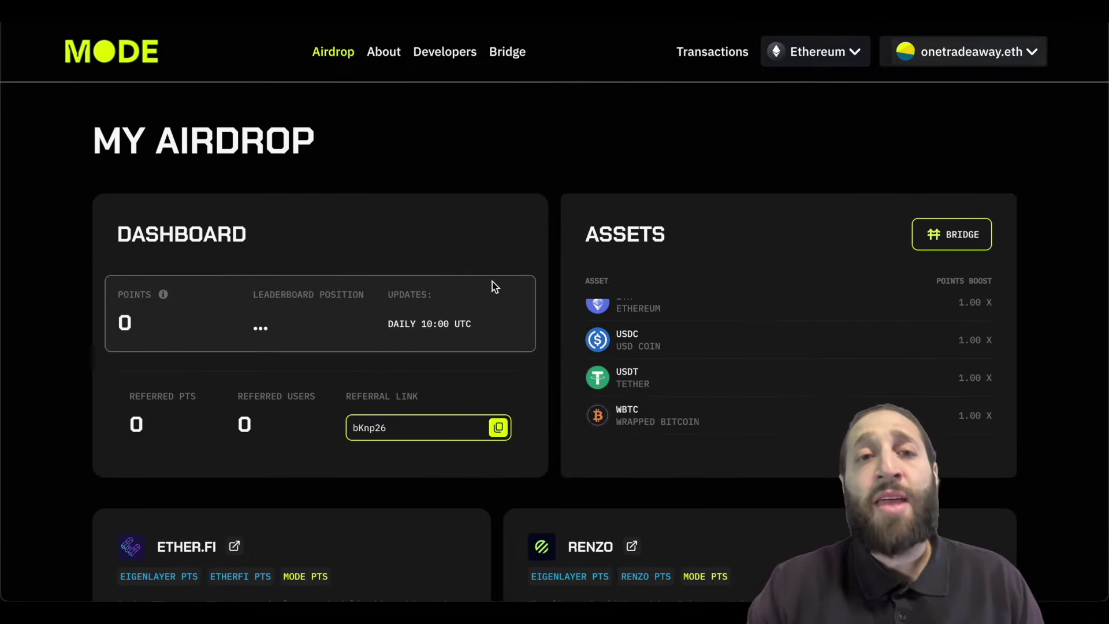
left_click(506, 55)
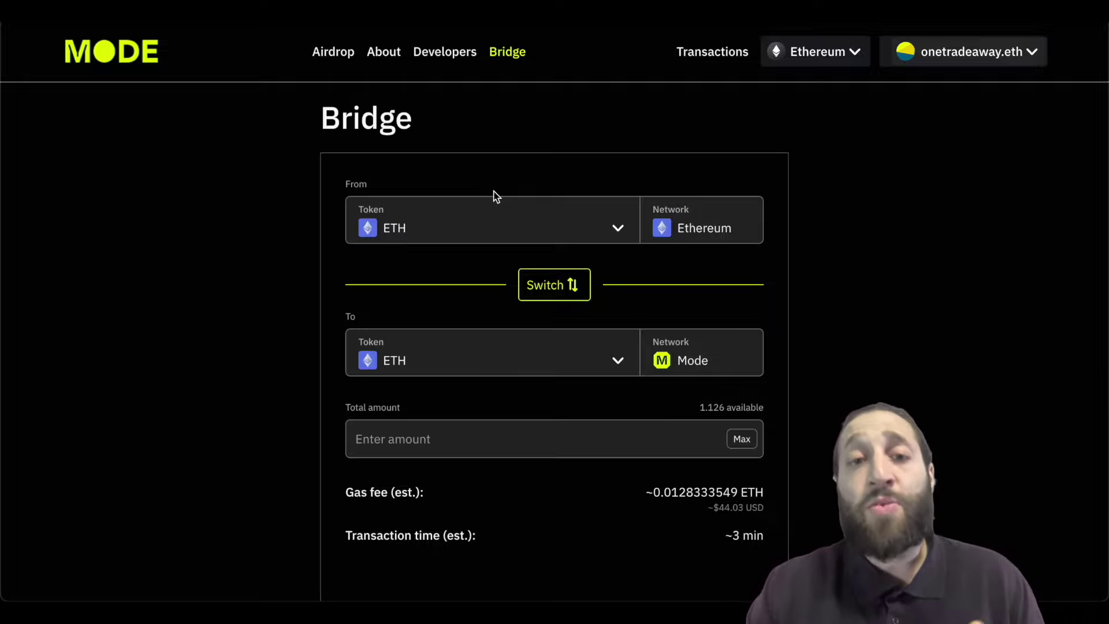
Step: Bridge 1 ETH from Ethereum to Mode and confirm the deposit in MetaMask
left_click(546, 433)
type("1")
scroll(550, 465, "down", 2)
scroll(552, 469, "up", 1)
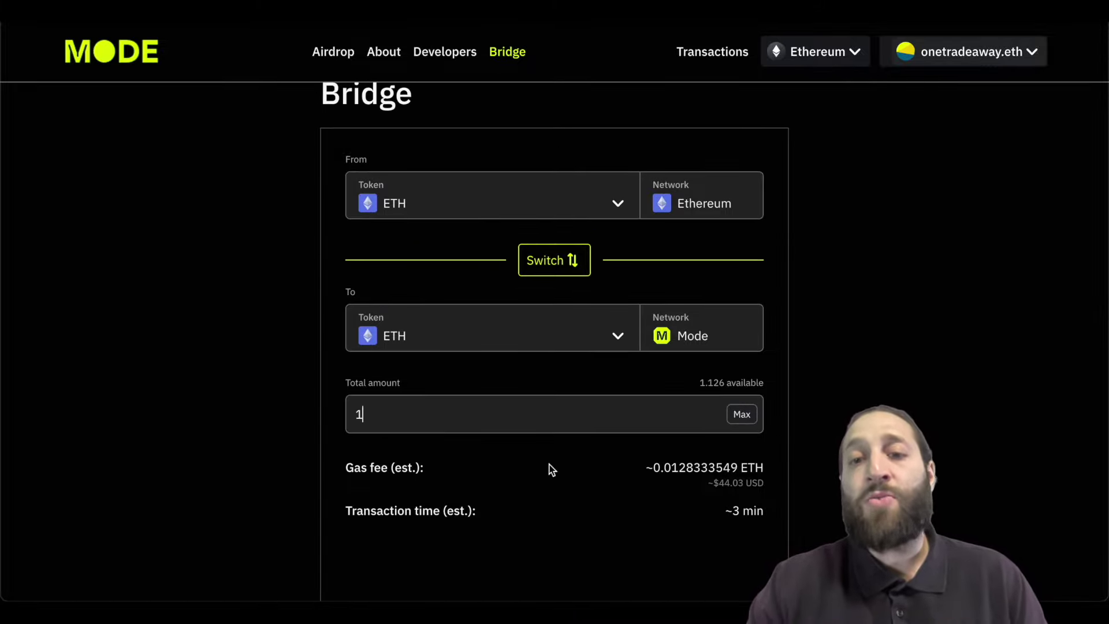
scroll(550, 469, "down", 2)
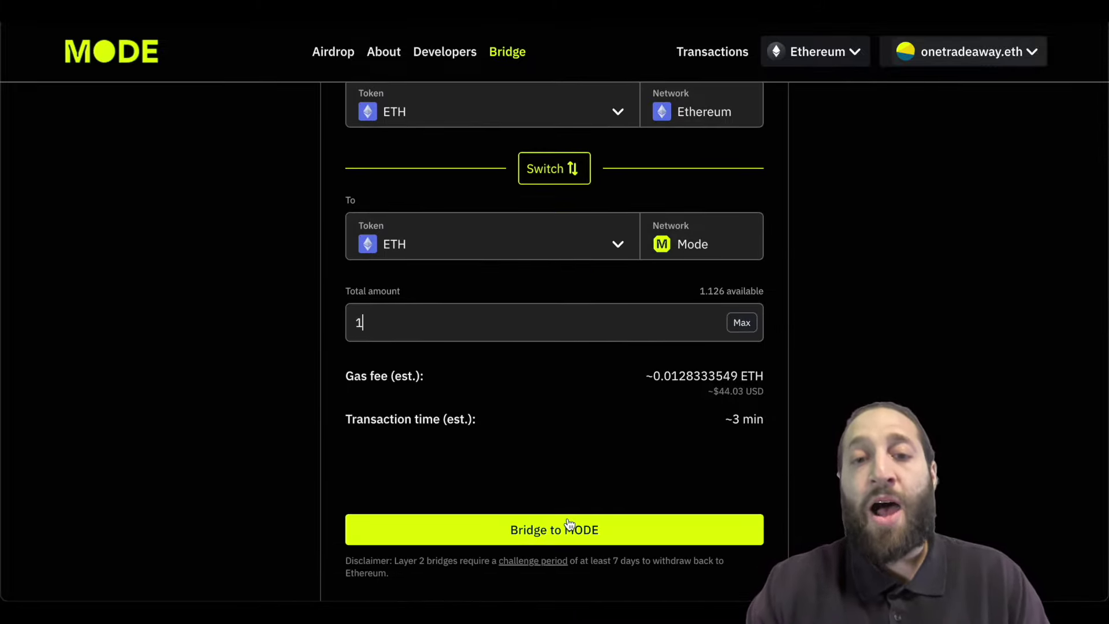
left_click(569, 524)
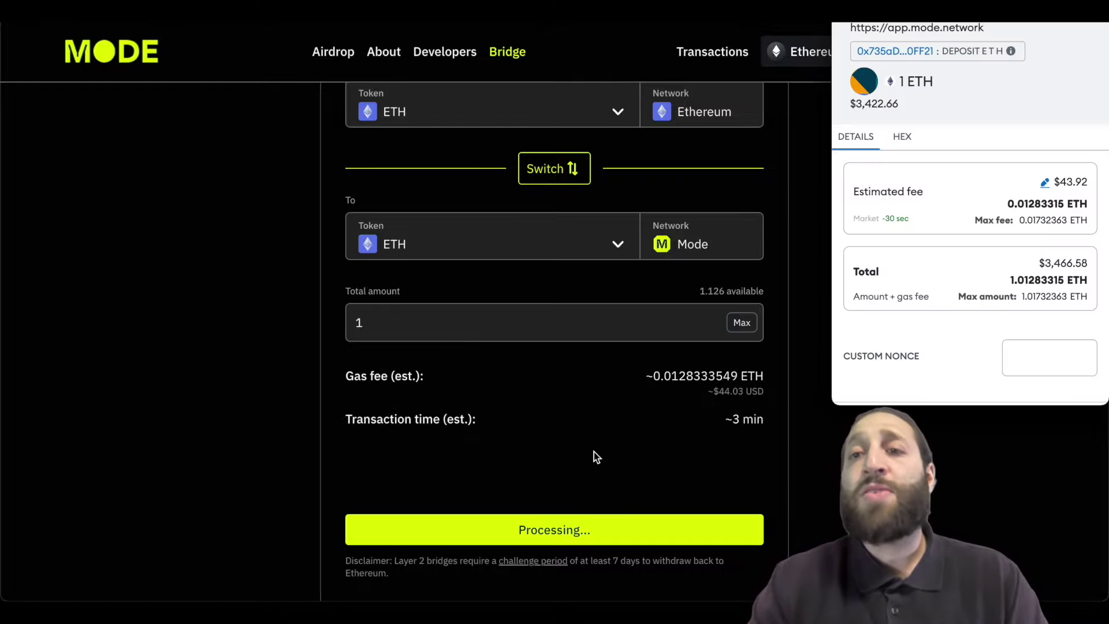
scroll(868, 351, "down", 1)
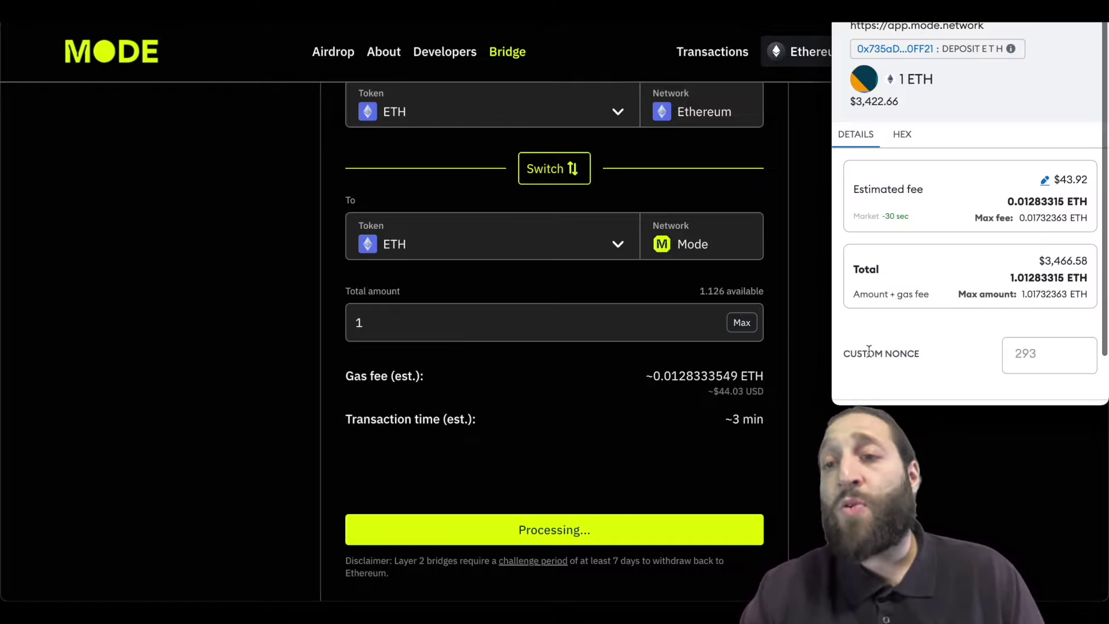
scroll(941, 248, "down", 2)
left_click(1015, 372)
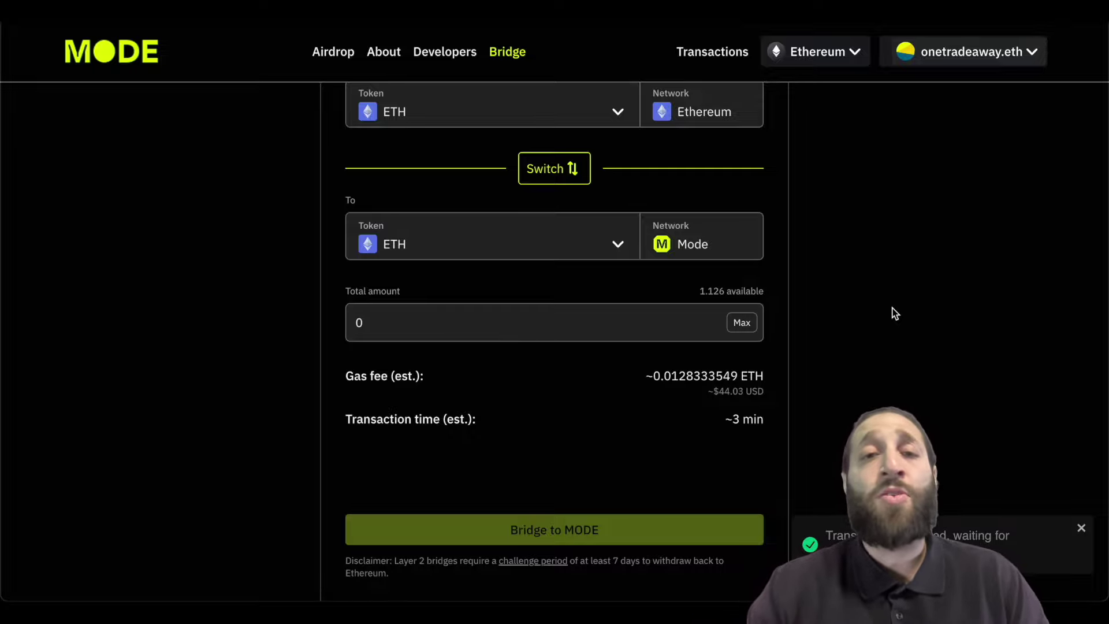
scroll(765, 304, "up", 3)
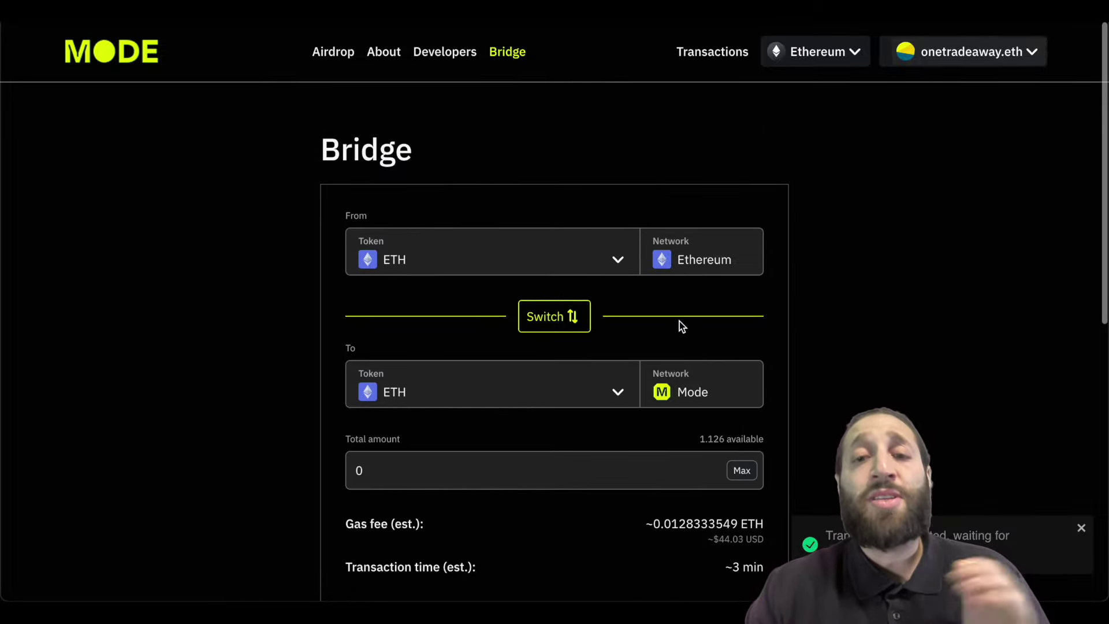
Step: Set the bridge token to weETH with the full 0.106992897886172 balance
left_click(530, 279)
left_click(432, 328)
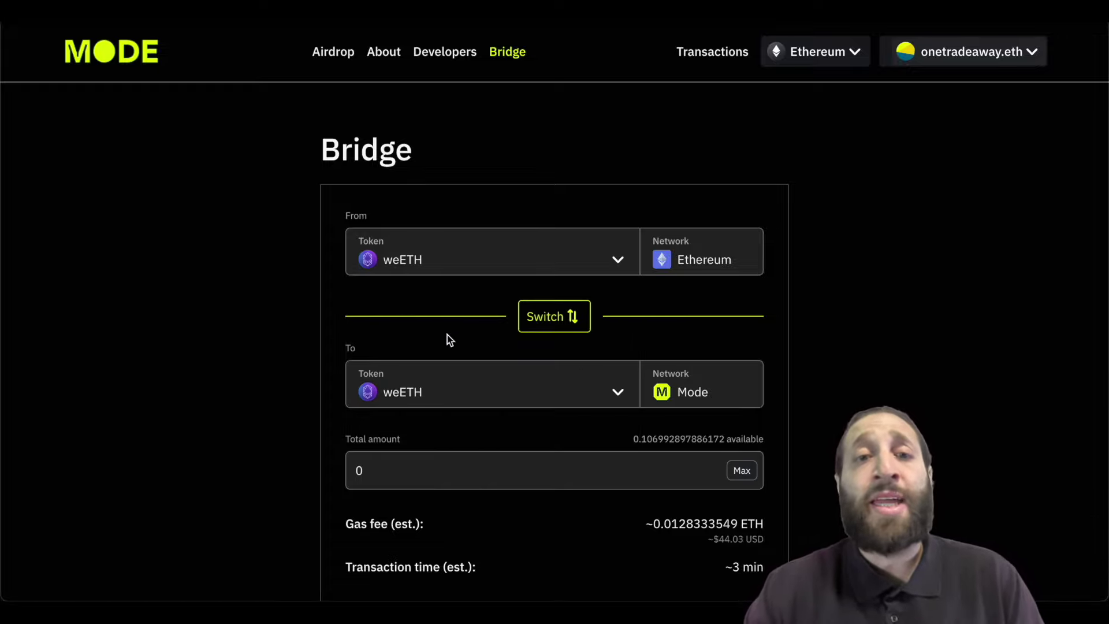
scroll(462, 364, "down", 2)
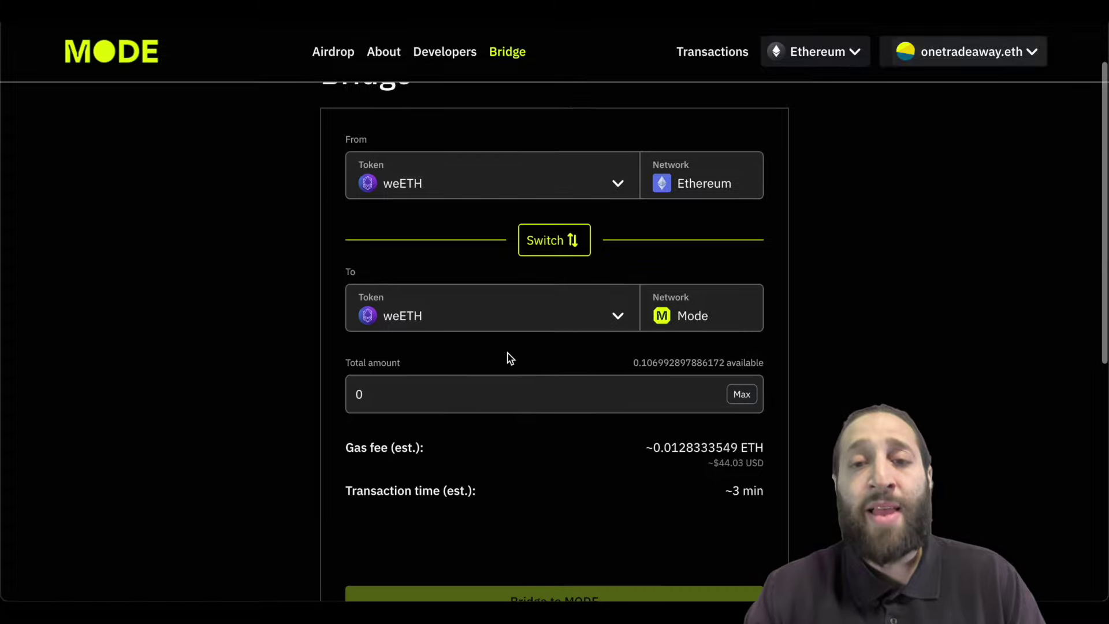
left_click(737, 393)
scroll(737, 398, "down", 3)
Step: Approve the weETH spending cap for the bridge in MetaMask
left_click(614, 456)
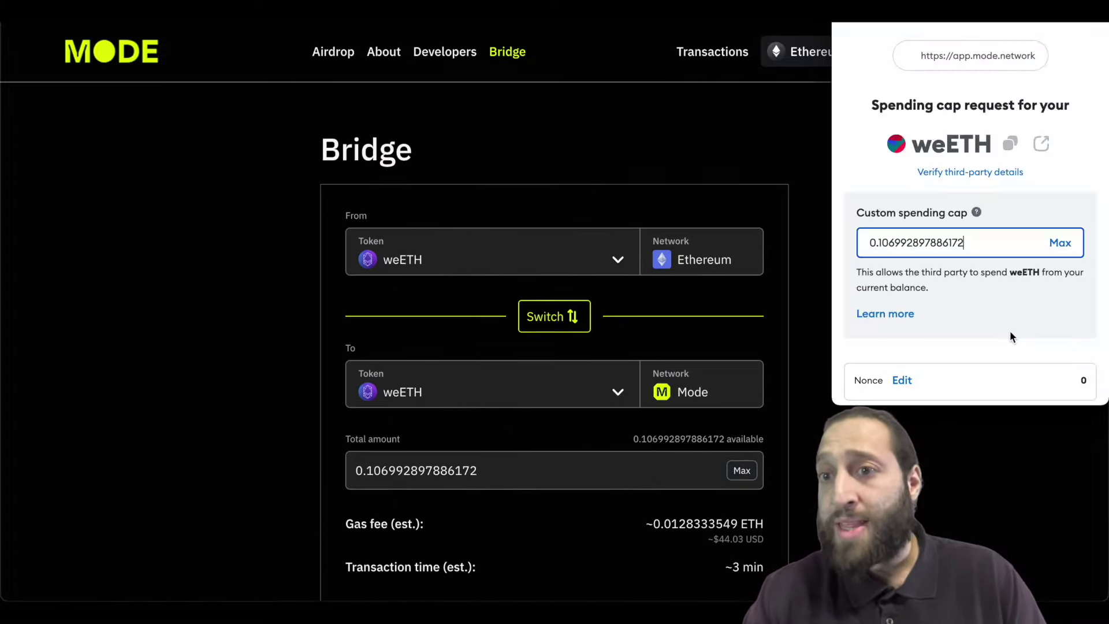
scroll(1042, 344, "down", 2)
left_click(1050, 369)
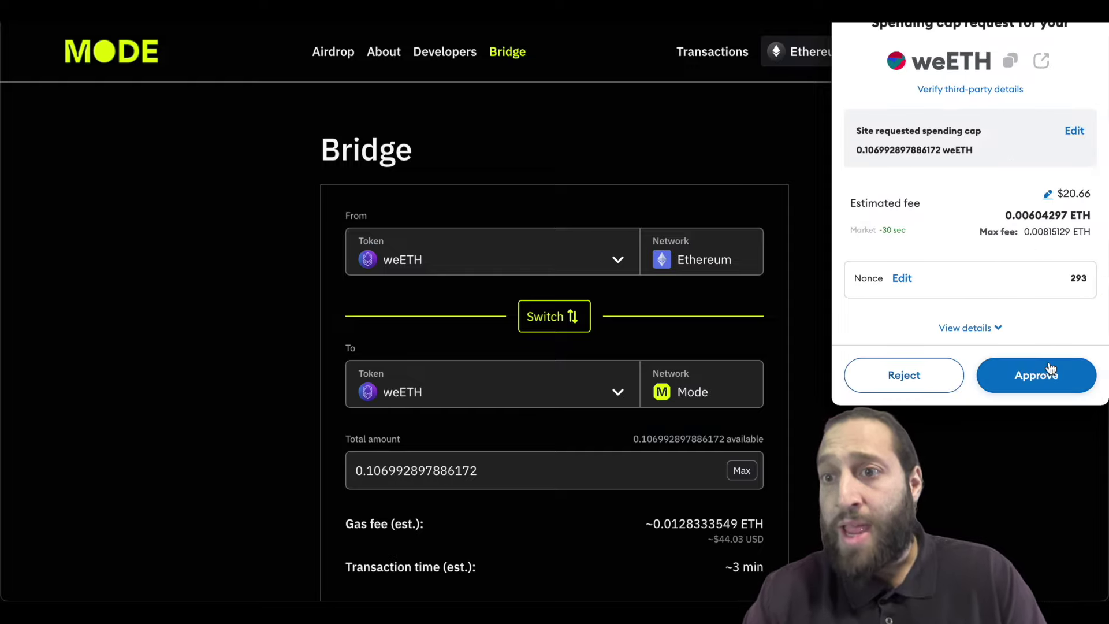
left_click(1051, 369)
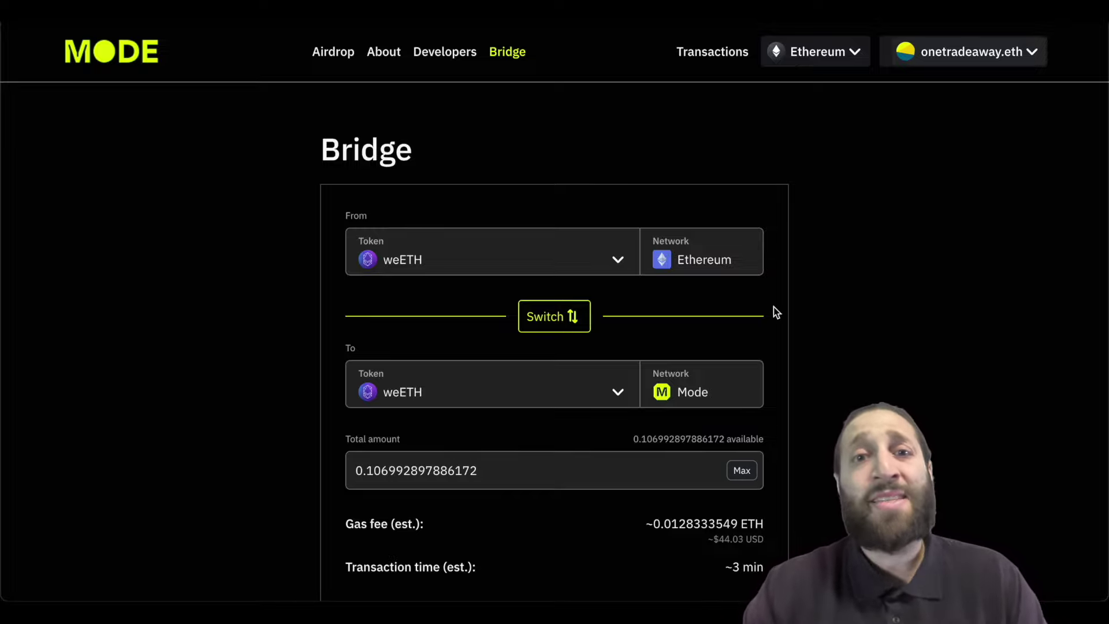
Step: Switch the bridge token to USDT and fill in the entire USDT balance
left_click(622, 261)
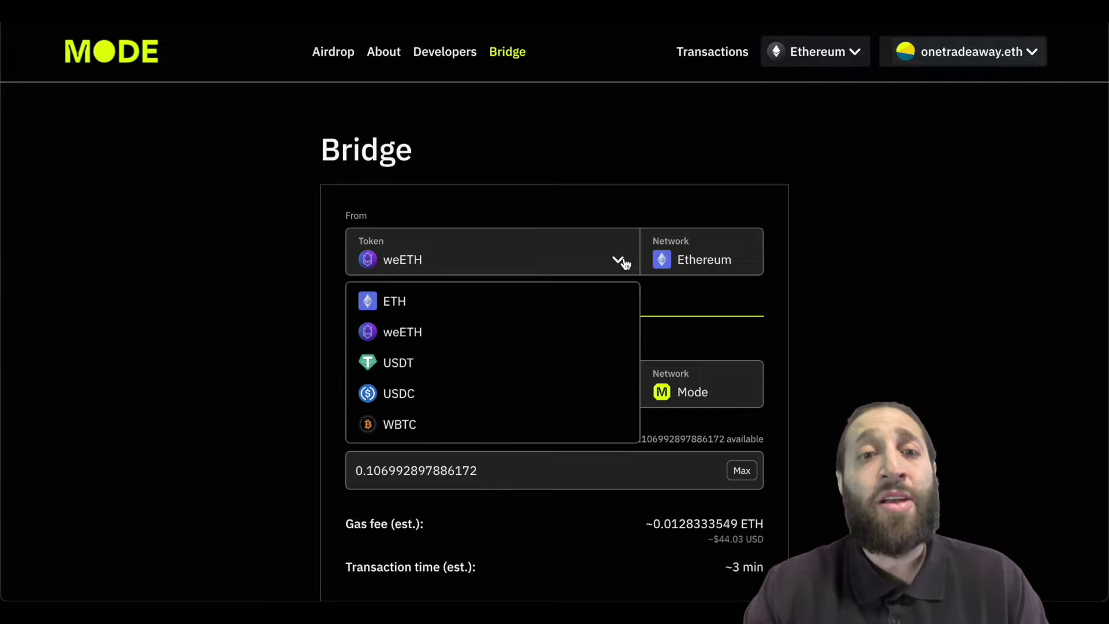
left_click(415, 363)
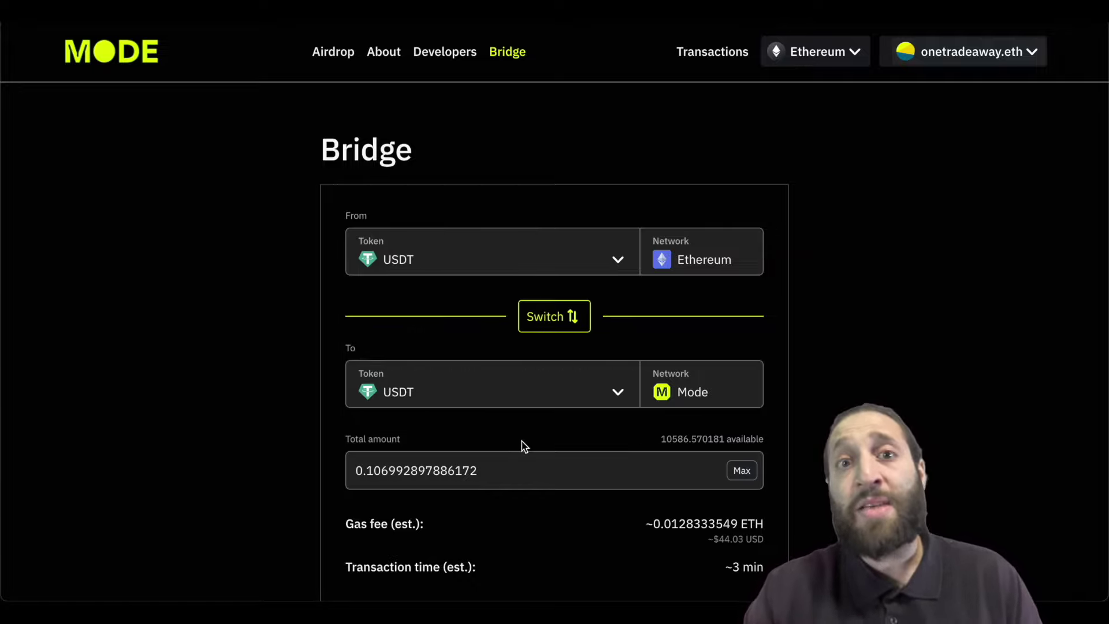
left_click(740, 470)
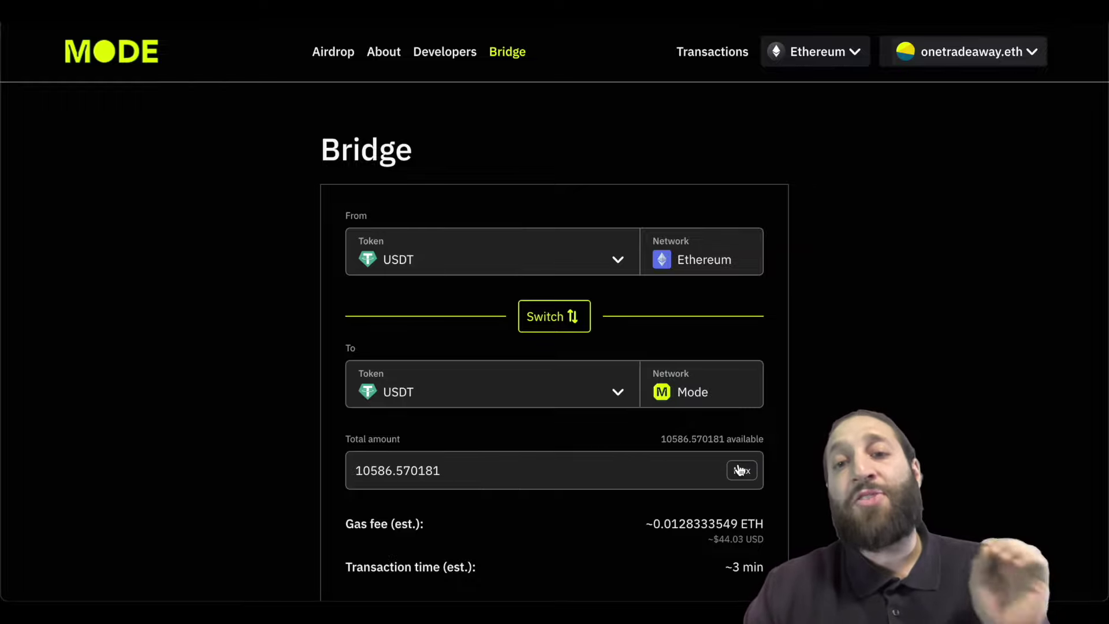
scroll(631, 446, "down", 1)
scroll(612, 460, "up", 1)
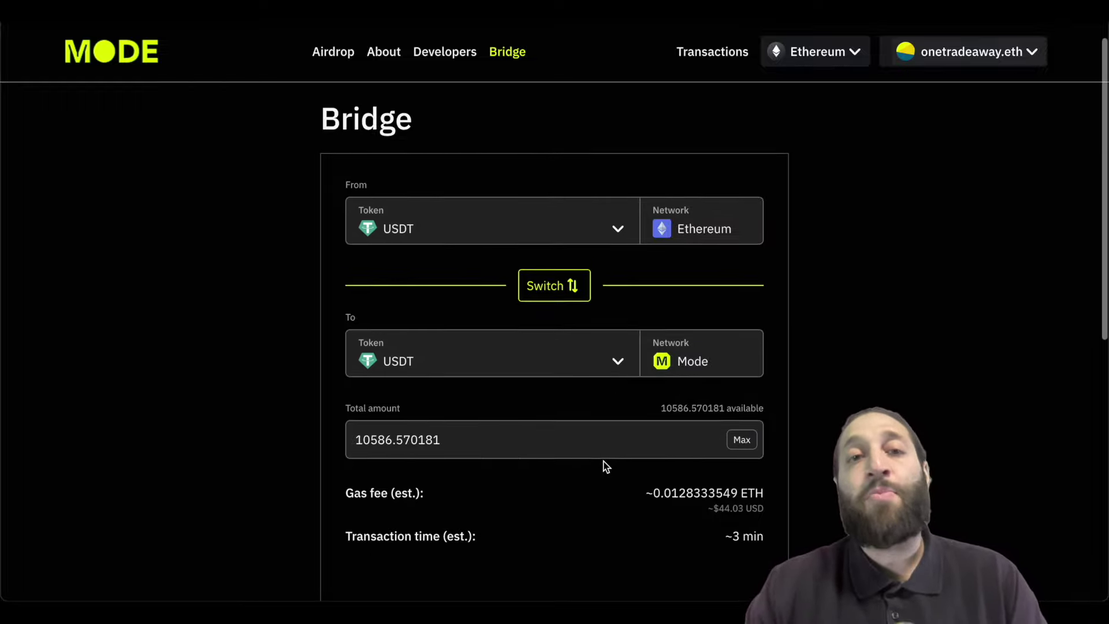
scroll(602, 462, "down", 1)
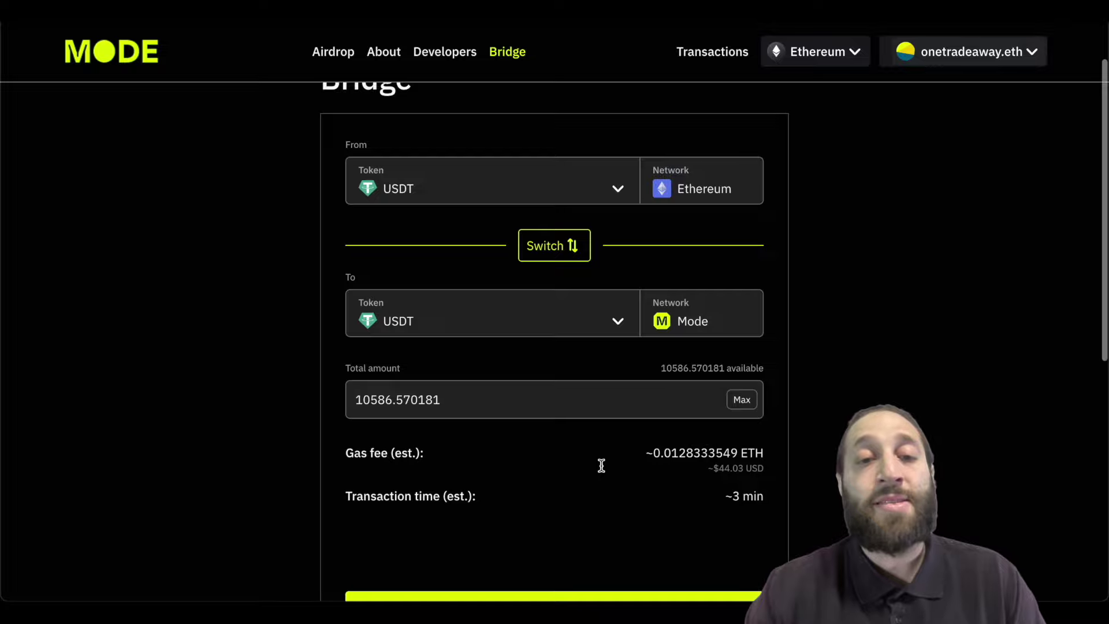
scroll(601, 465, "up", 1)
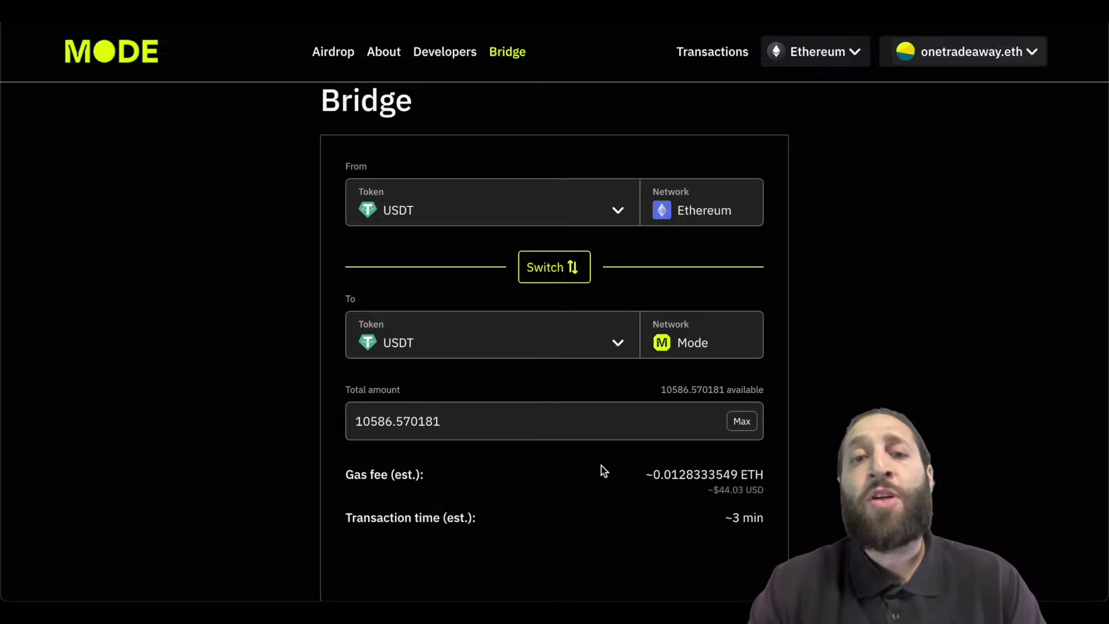
scroll(603, 471, "down", 3)
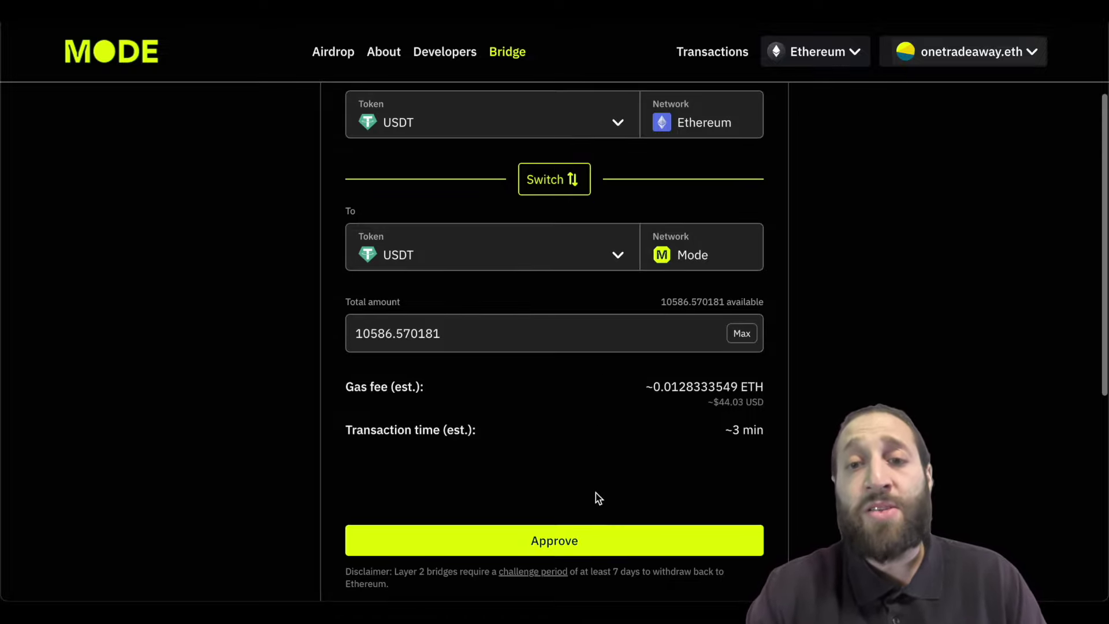
Step: Approve the 10586.570181 USDT spending cap for bridging in MetaMask
left_click(571, 539)
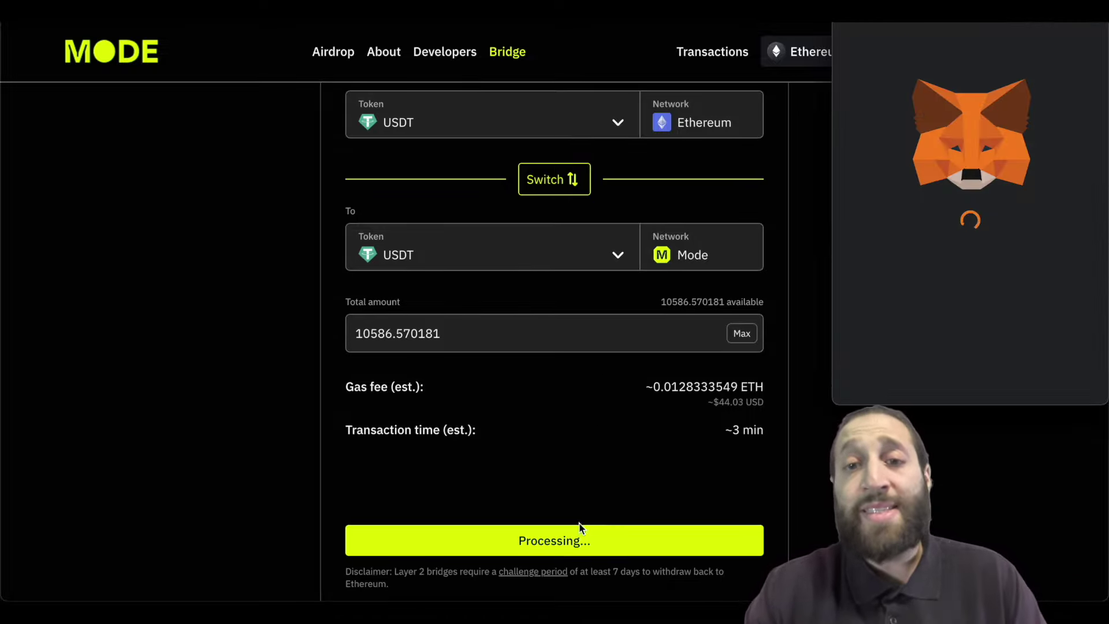
scroll(987, 354, "down", 2)
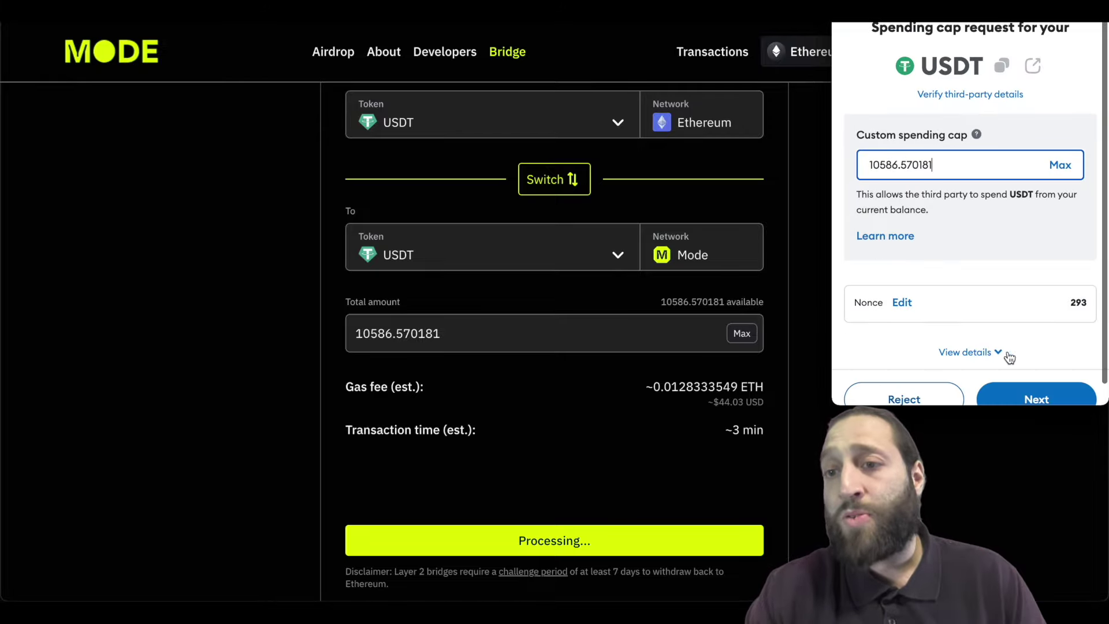
left_click(1034, 396)
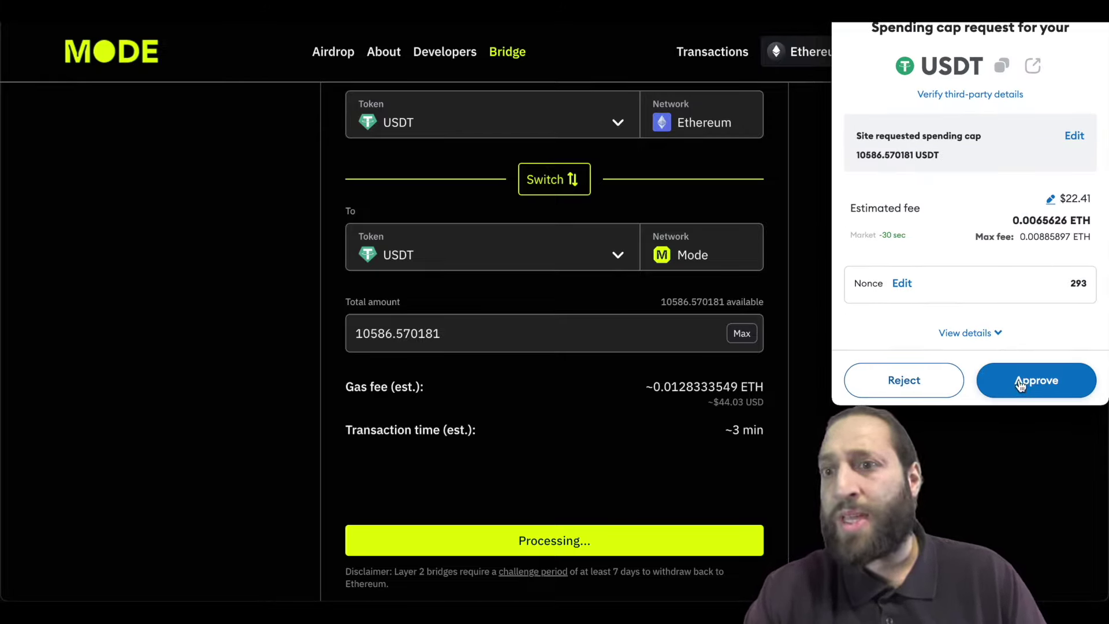
left_click(1021, 384)
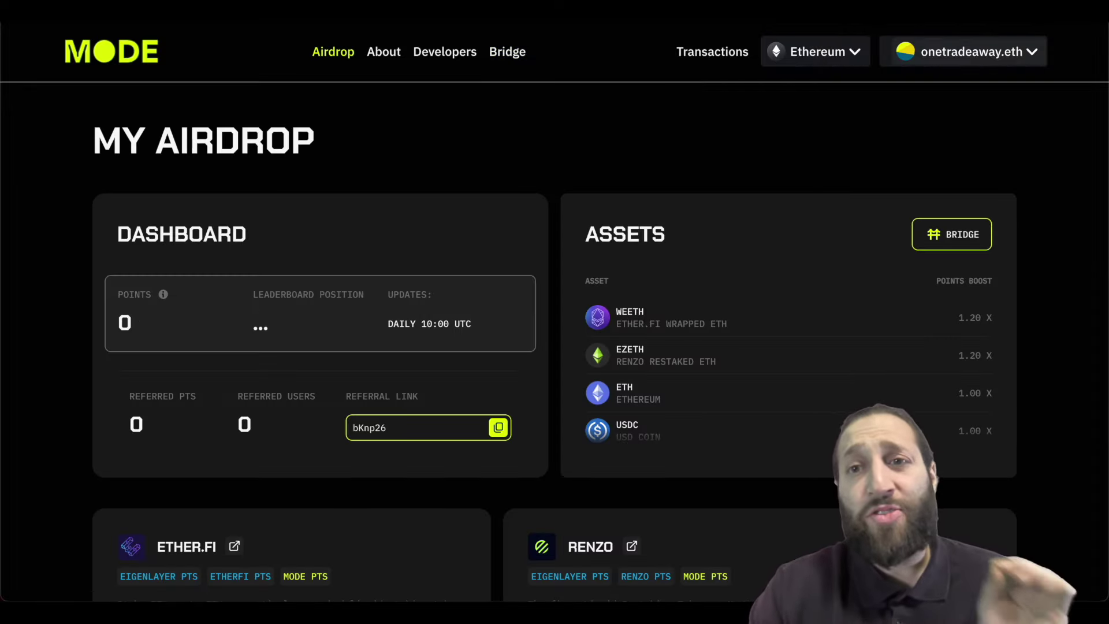
Step: Switch the wallet to the Mode network and scroll the ecosystem list down to LayerBank and Mode NS
left_click(847, 55)
left_click(547, 313)
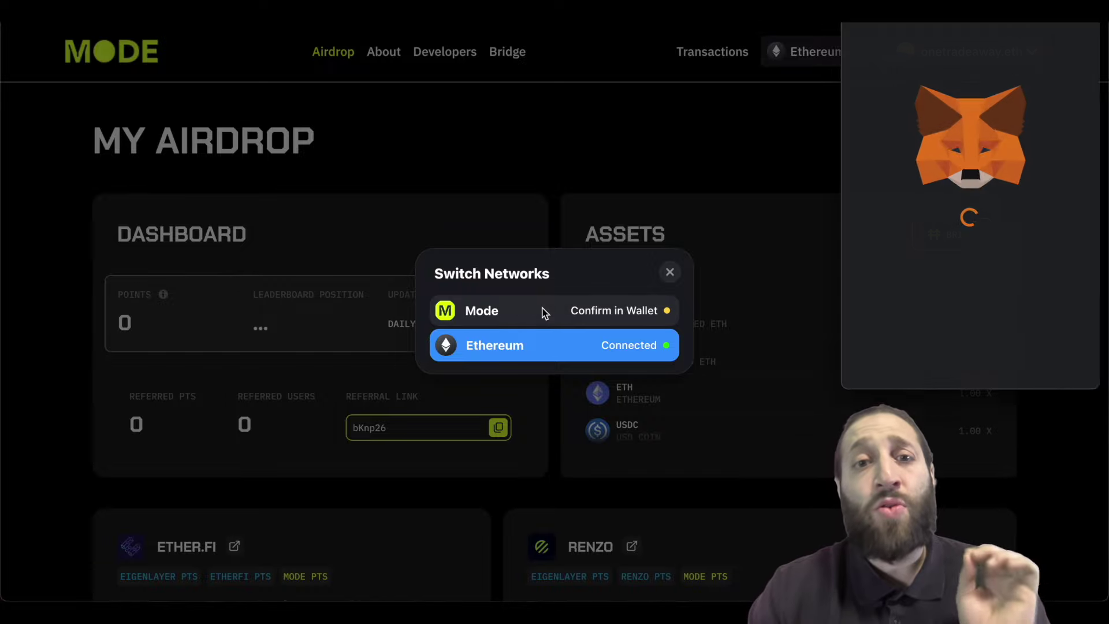
left_click(1007, 364)
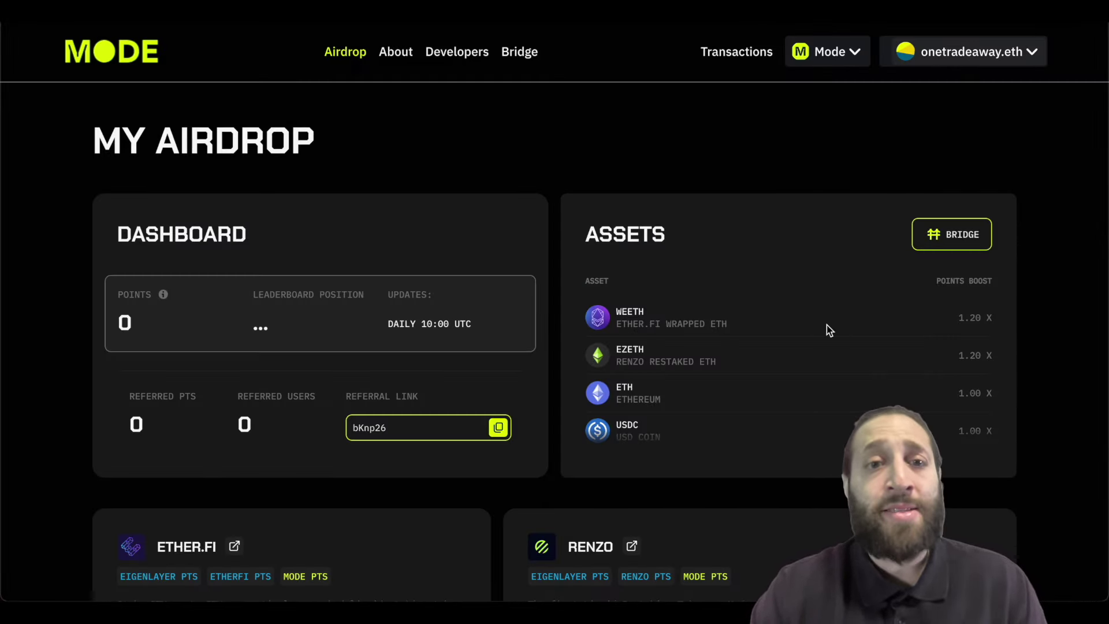
scroll(462, 230, "down", 9)
scroll(462, 229, "up", 3)
scroll(462, 229, "down", 2)
scroll(462, 230, "down", 3)
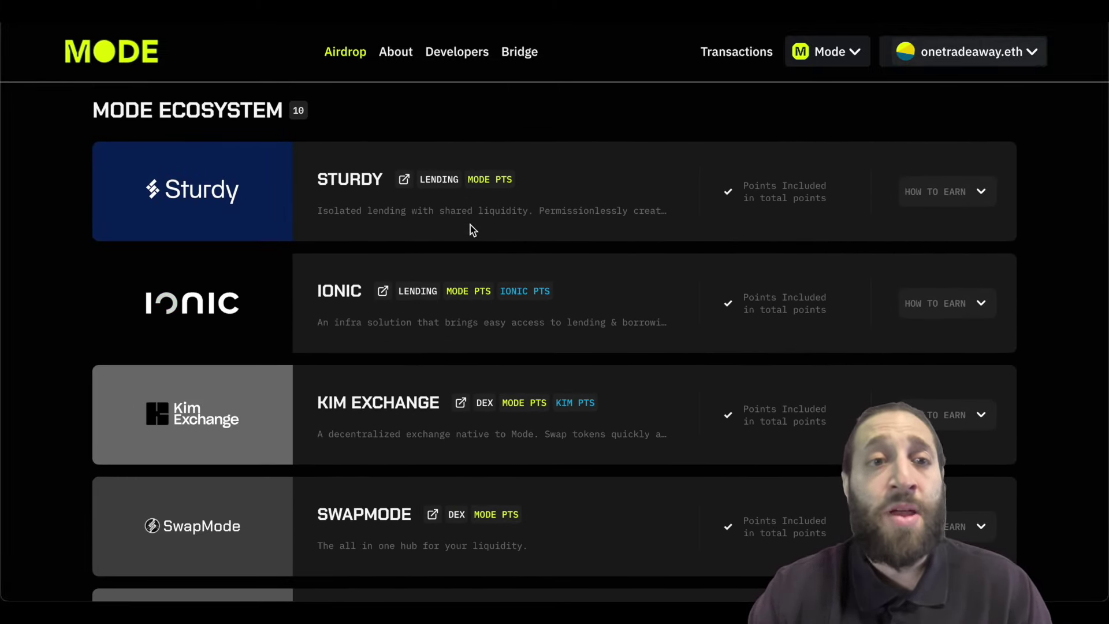
scroll(298, 297, "down", 15)
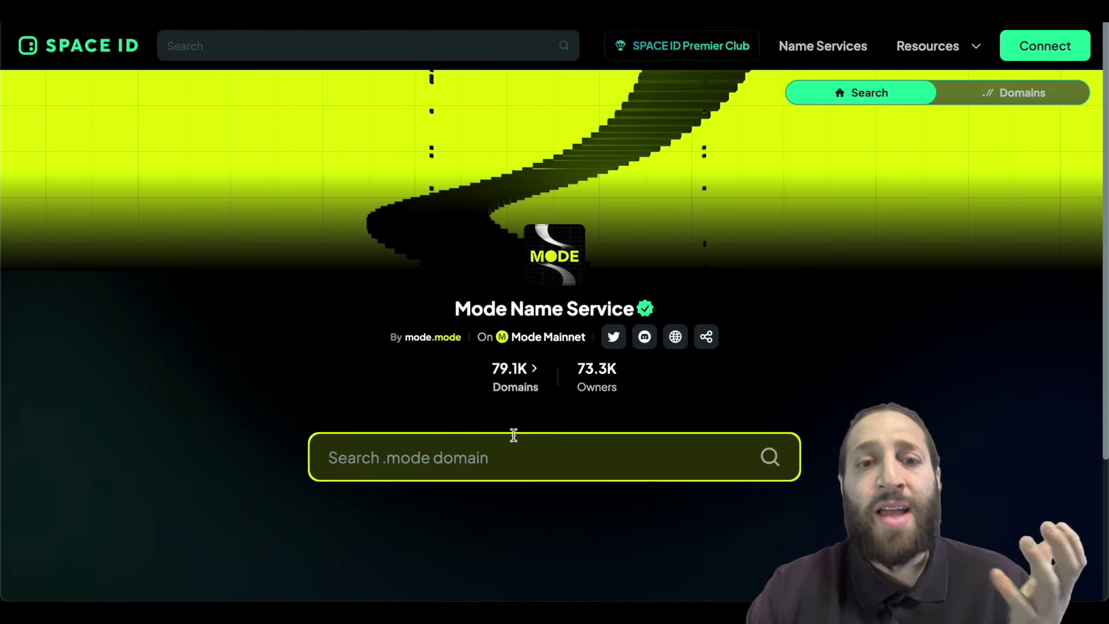
Step: Search for and open the cryptocurrencymillionaire.mode domain on SPACE ID
scroll(513, 435, "down", 3)
scroll(519, 398, "up", 3)
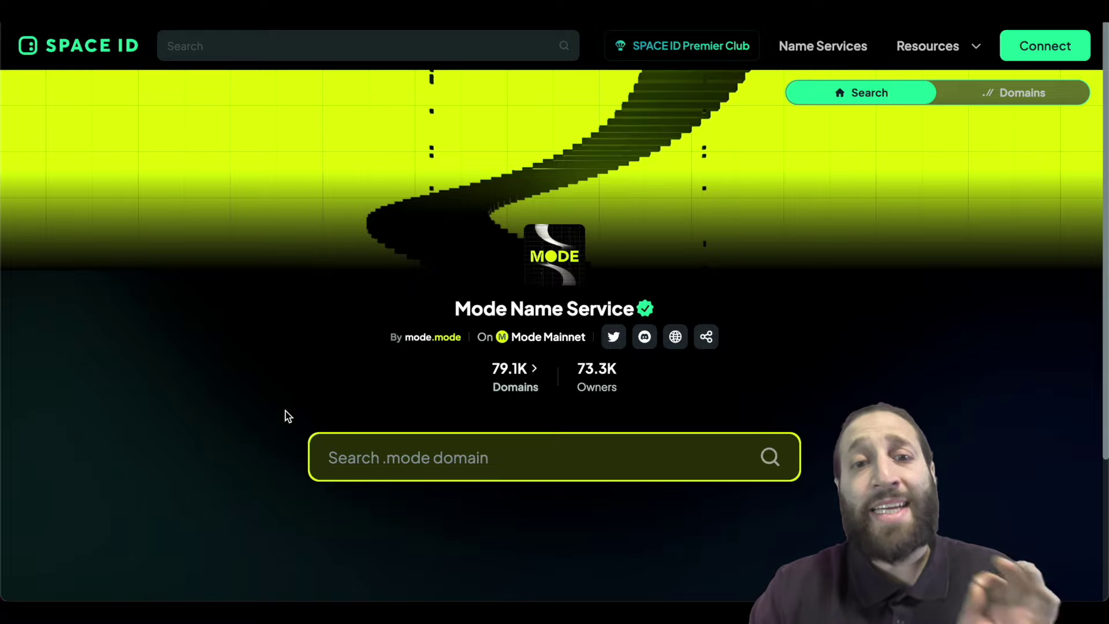
left_click(379, 441)
scroll(381, 446, "down", 3)
type("cryptocurre")
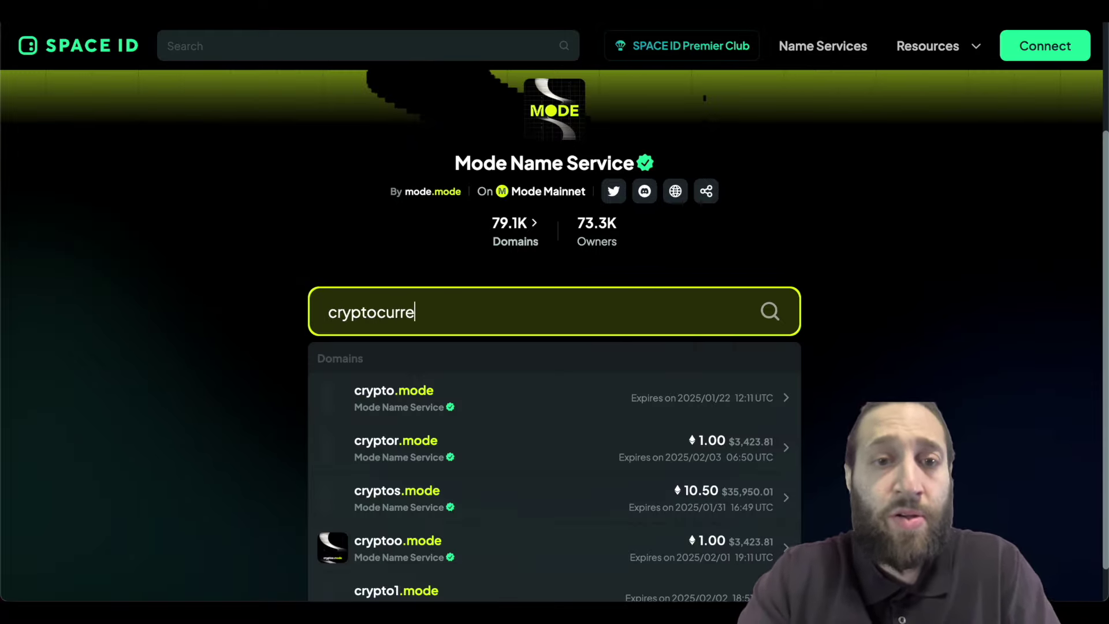
type("ncymillionaire")
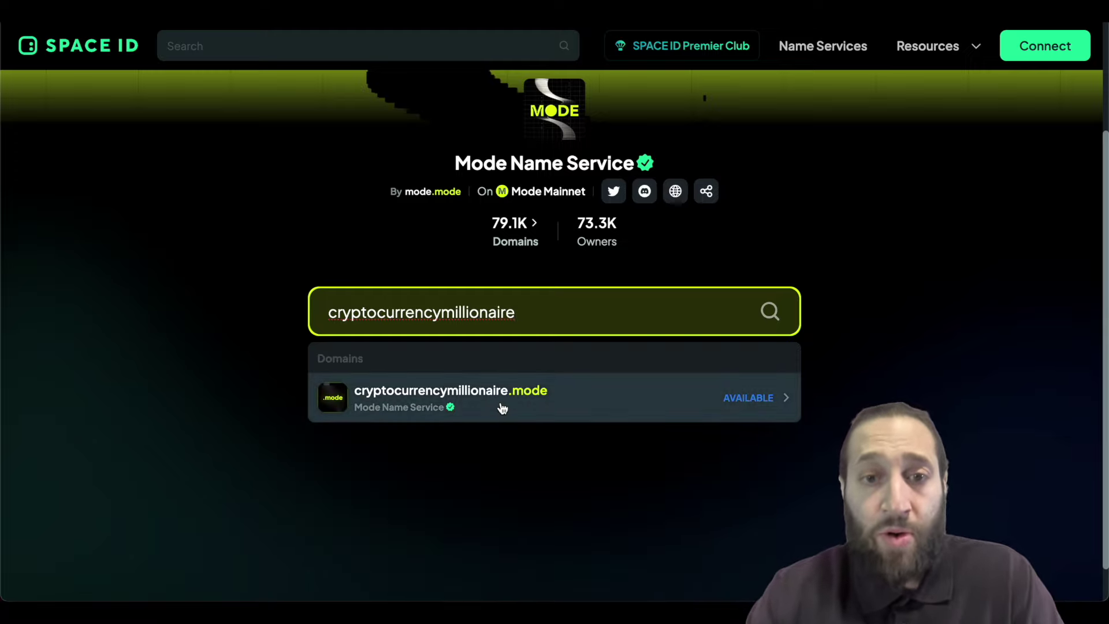
left_click(500, 404)
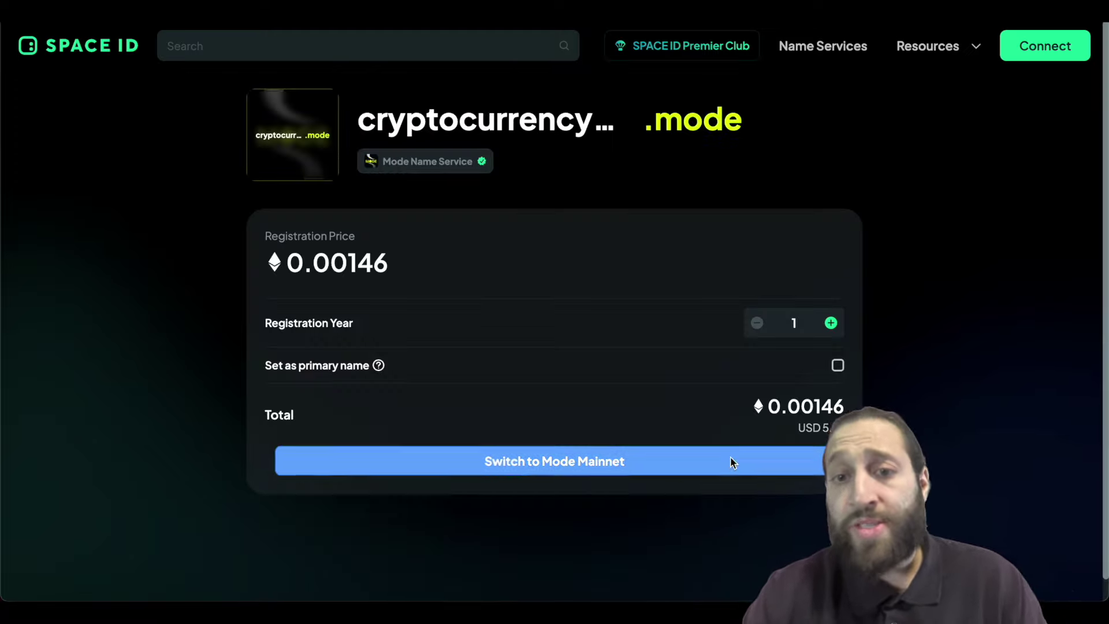
Step: On Mode Mainnet with MetaMask connected, register the domain for one year at 0.00146 ETH
left_click(730, 461)
left_click(512, 265)
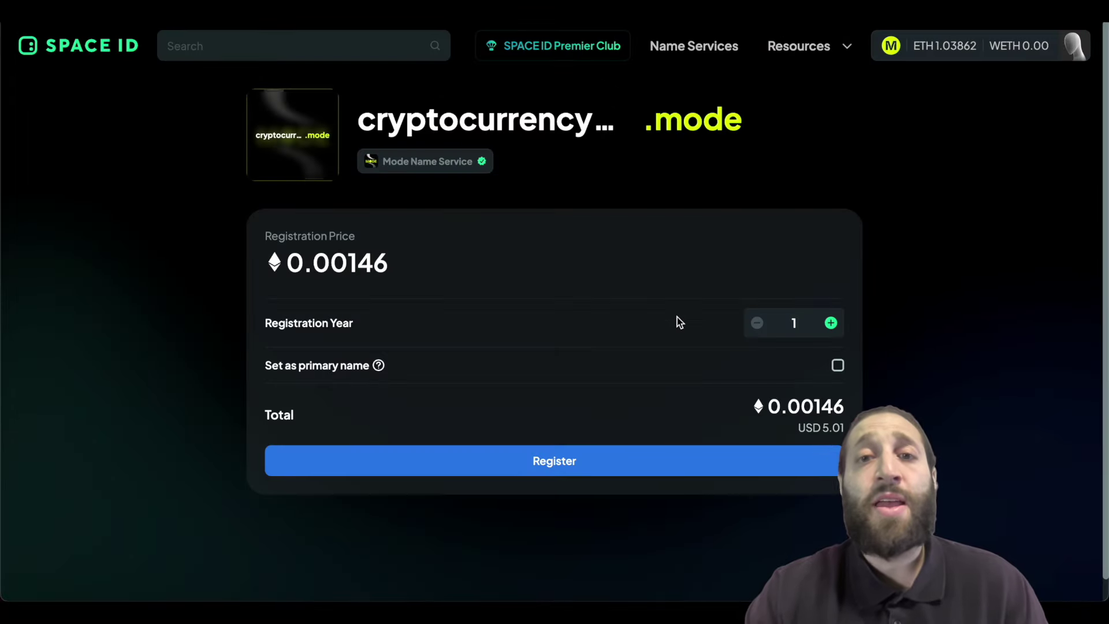
left_click(645, 456)
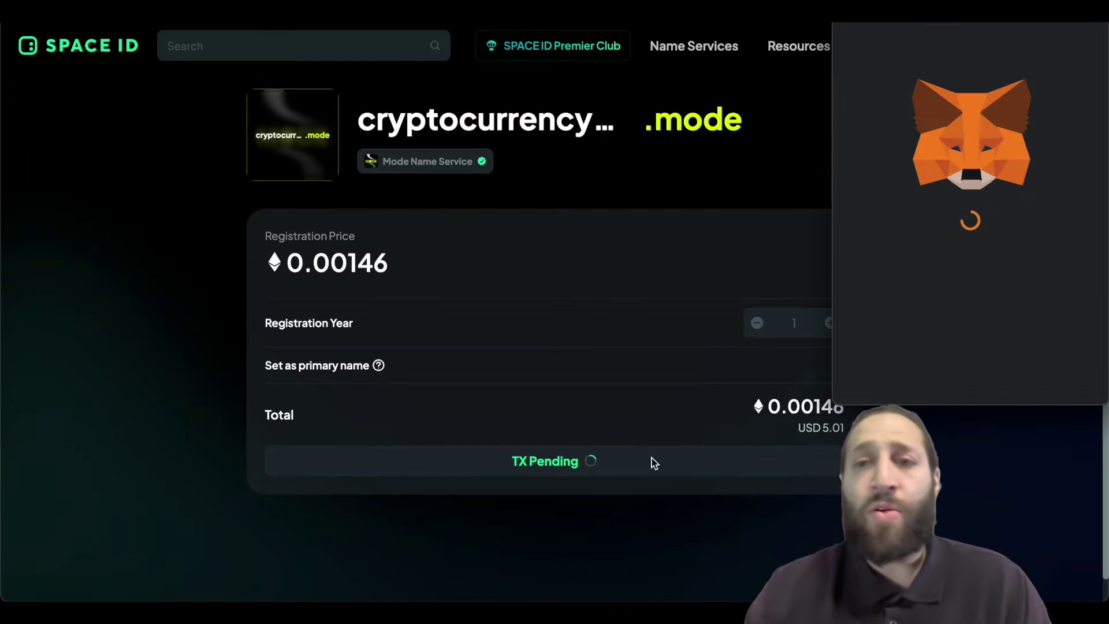
scroll(936, 338, "down", 1)
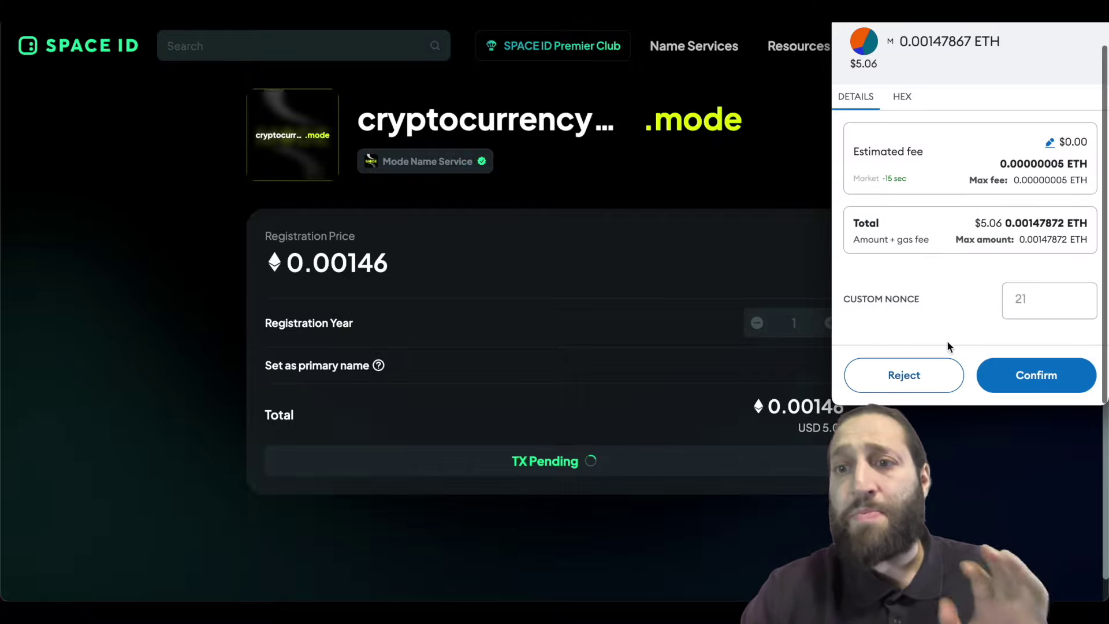
left_click(1004, 375)
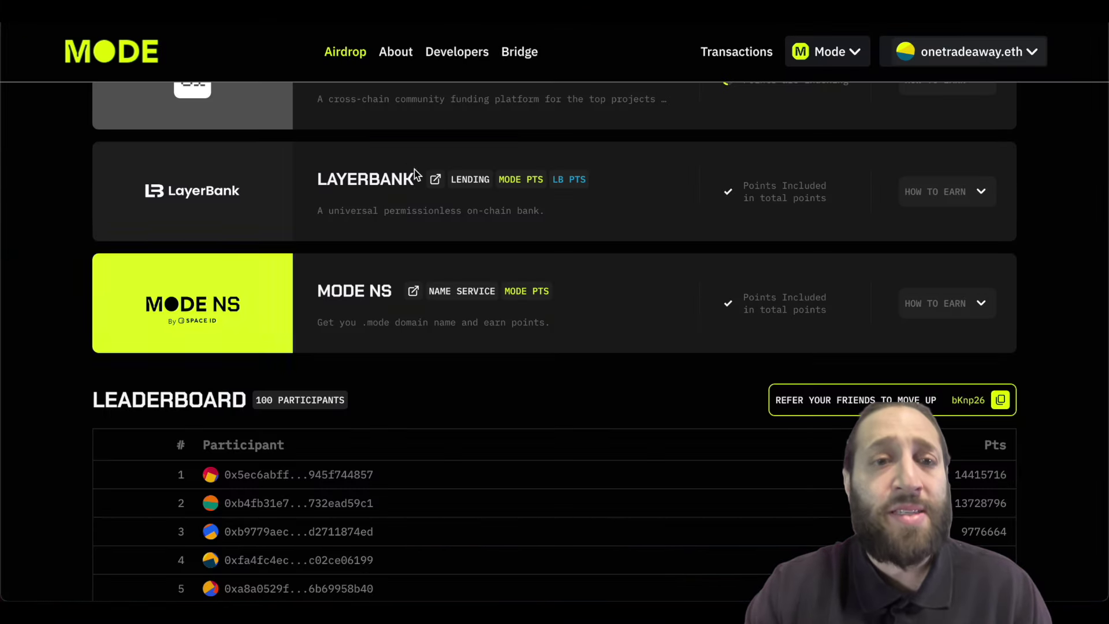
Step: Open LayerBank from the ecosystem list, select the Mode network, and scroll to the market table
scroll(423, 252, "up", 2)
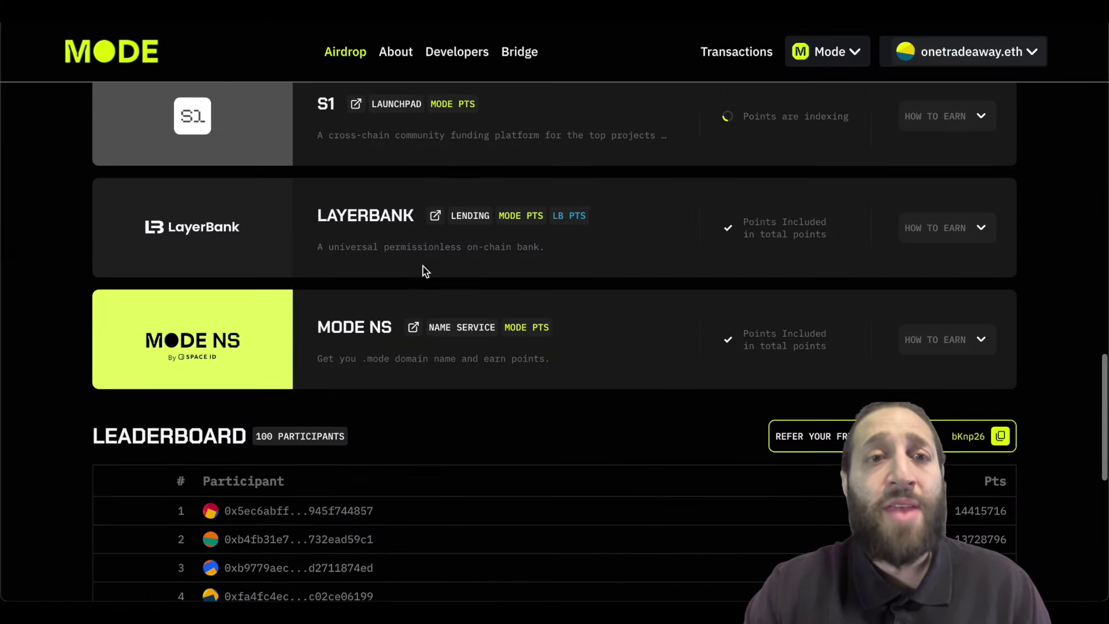
scroll(421, 313, "up", 2)
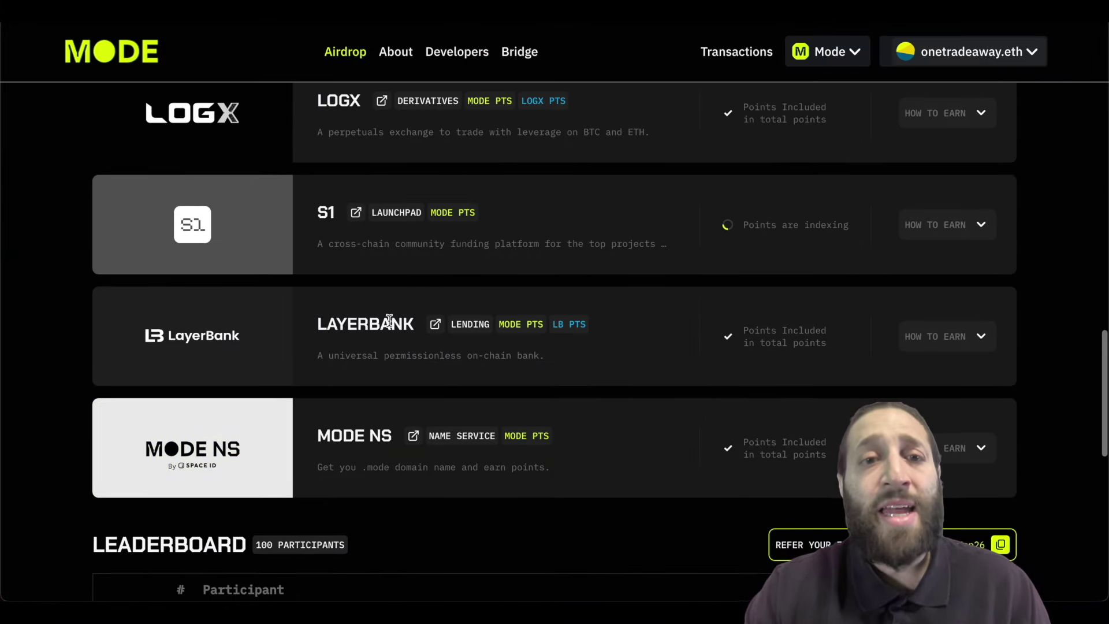
left_click(289, 325)
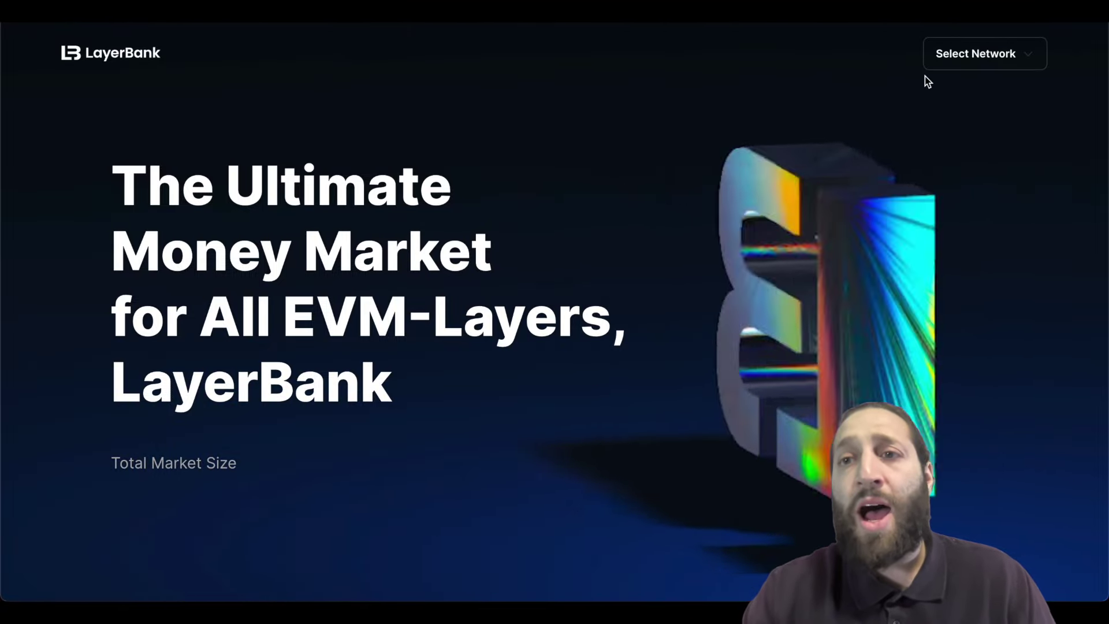
left_click(945, 68)
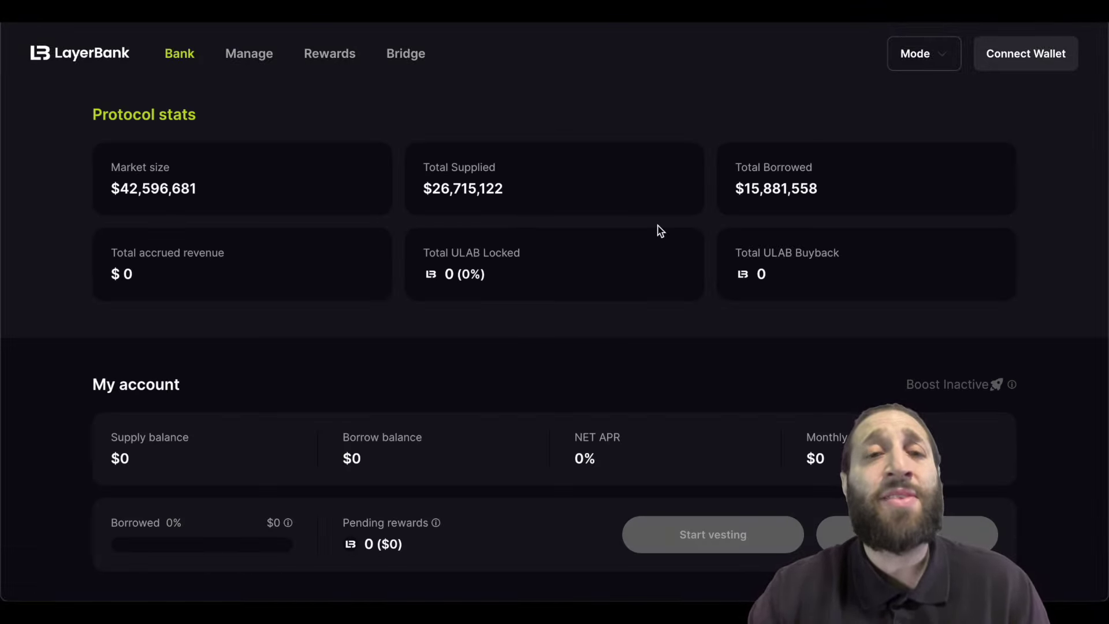
scroll(660, 232, "down", 4)
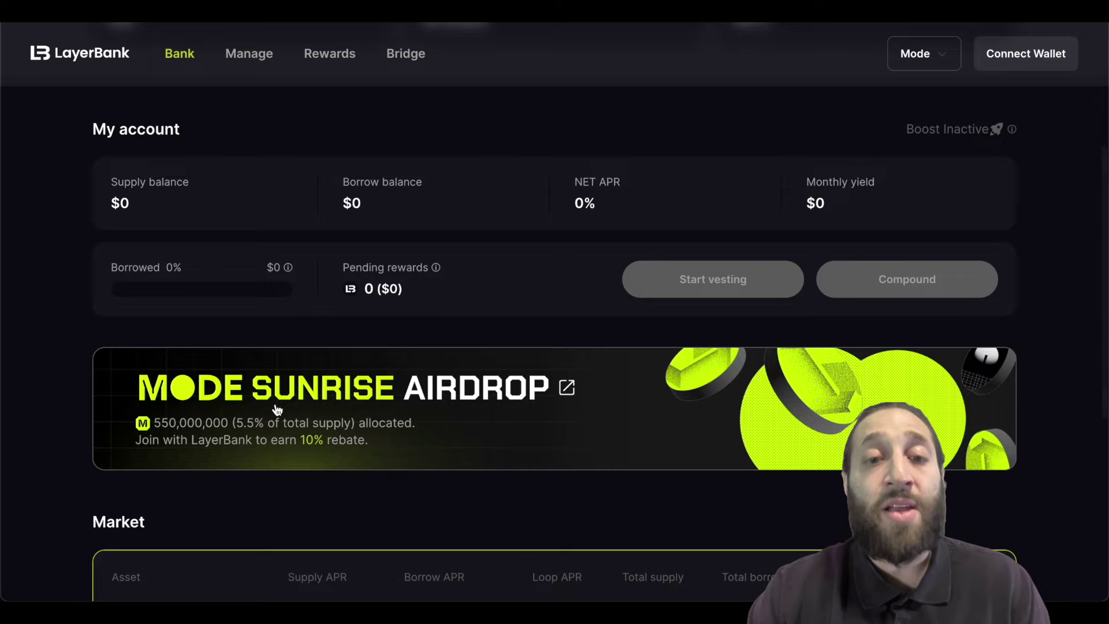
scroll(276, 409, "down", 4)
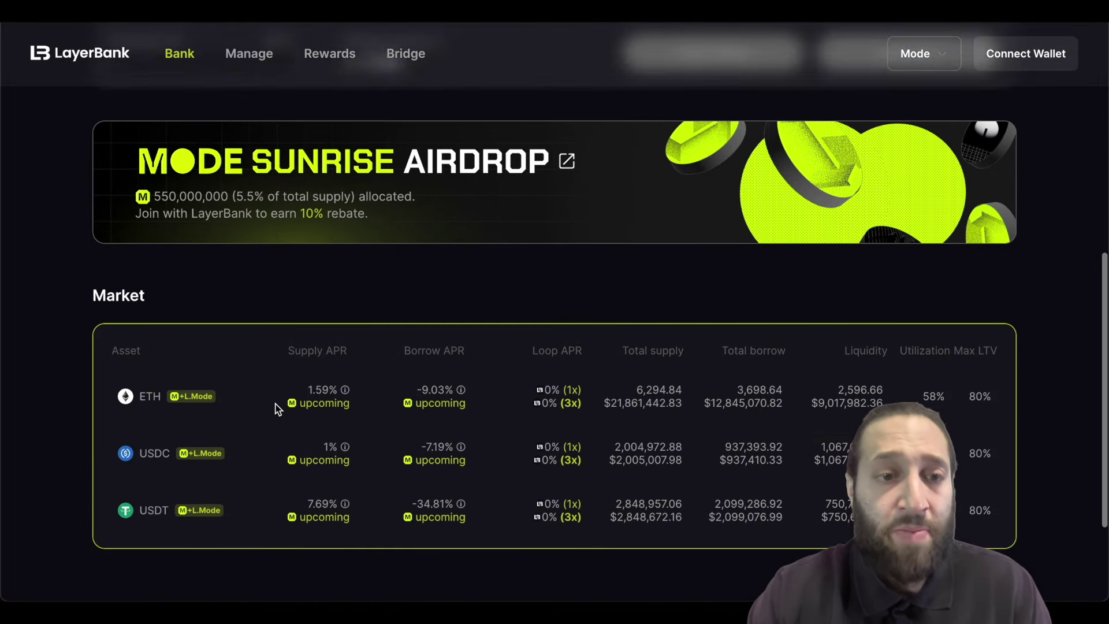
scroll(276, 409, "down", 1)
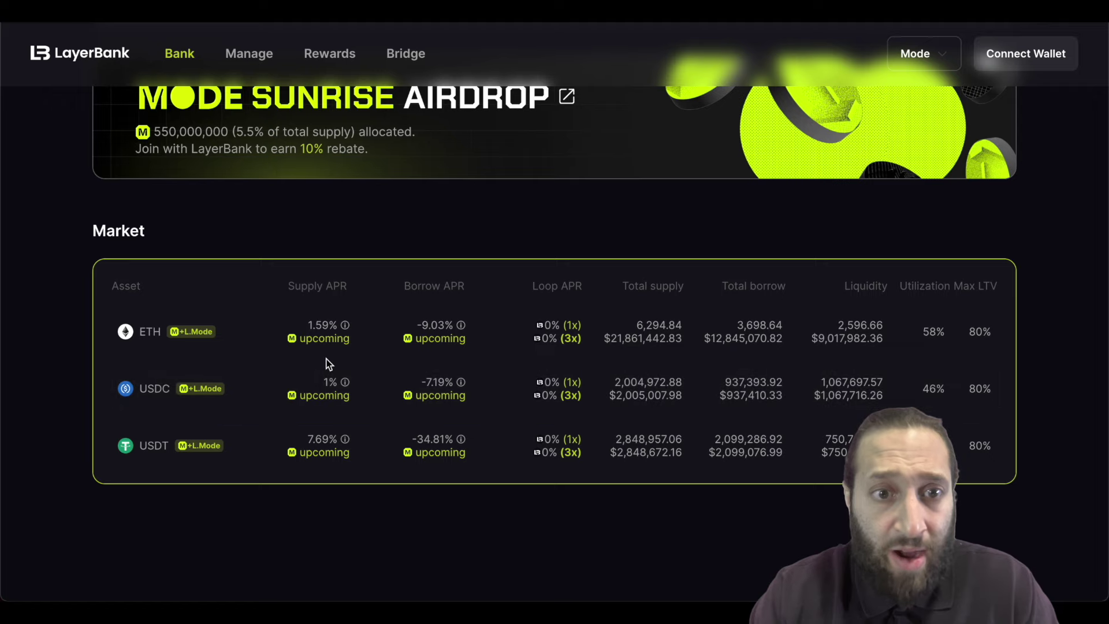
Step: Try the USDT supply panel, then connect the MetaMask wallet to LayerBank
left_click(264, 457)
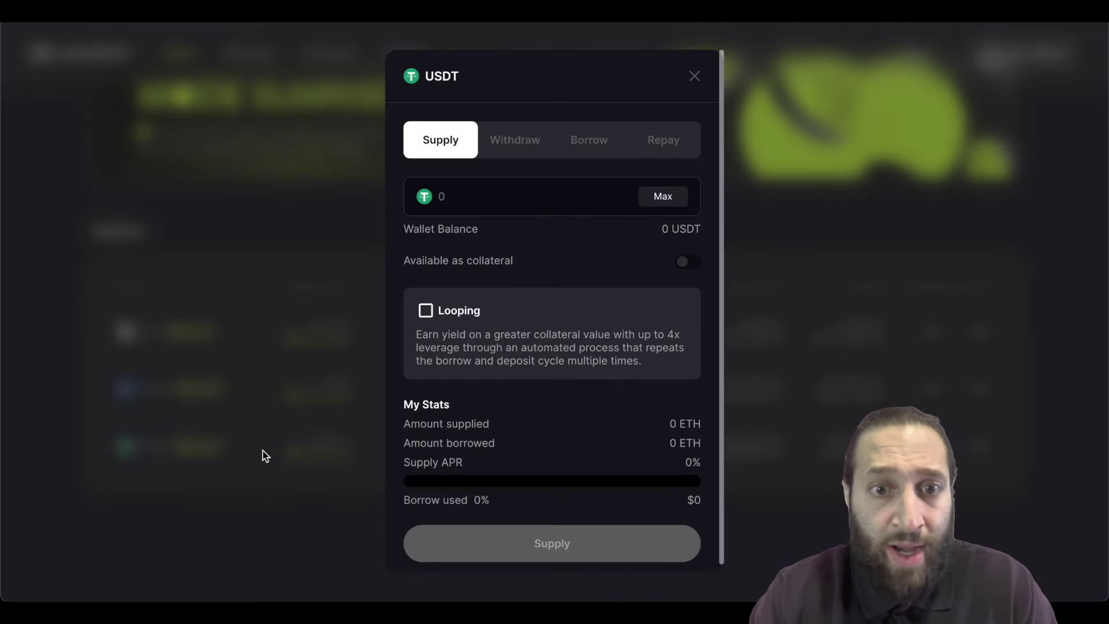
left_click(511, 201)
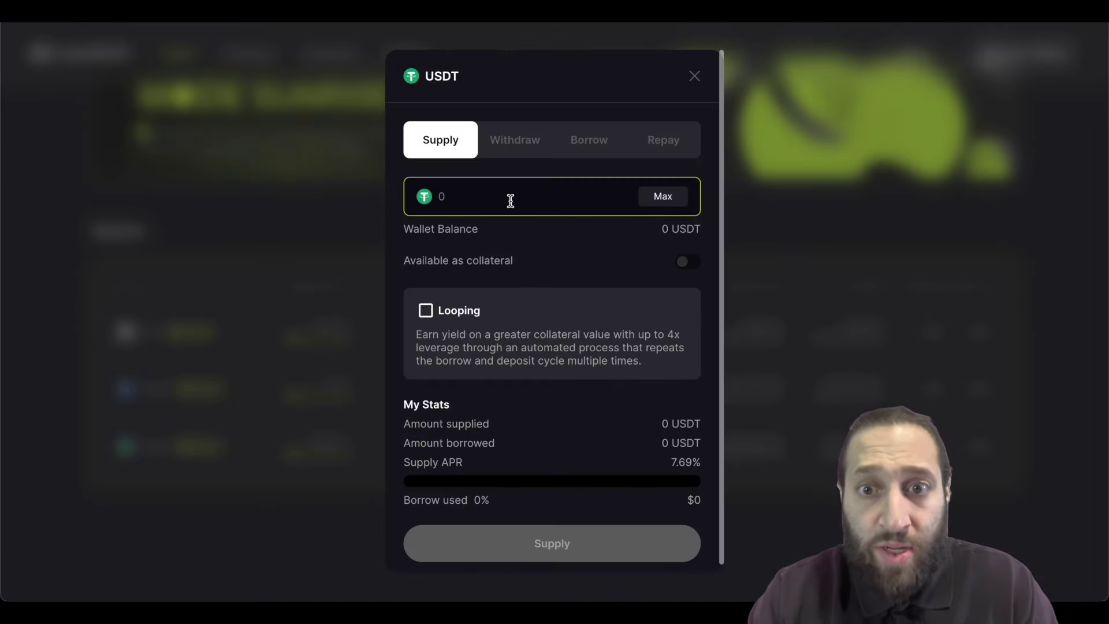
left_click(383, 267)
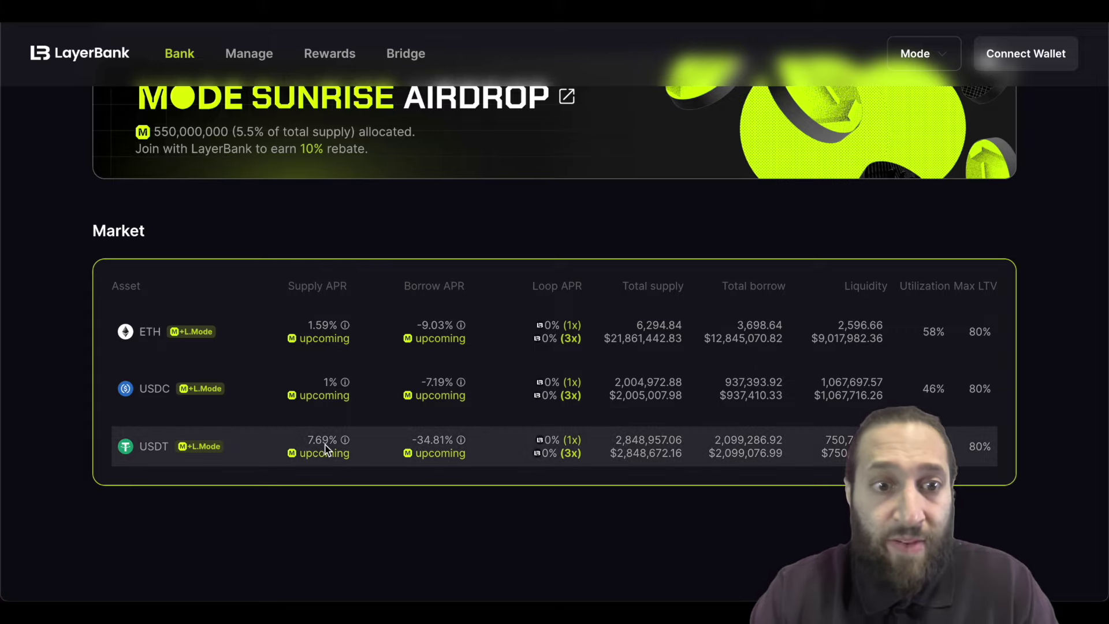
left_click(272, 456)
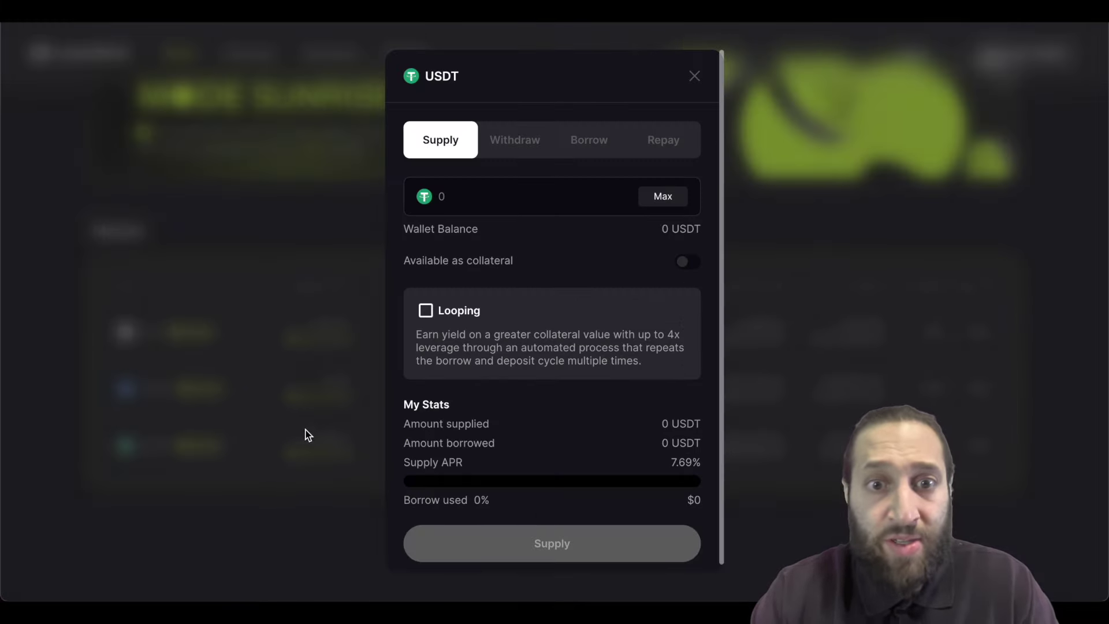
left_click(372, 387)
scroll(554, 303, "up", 8)
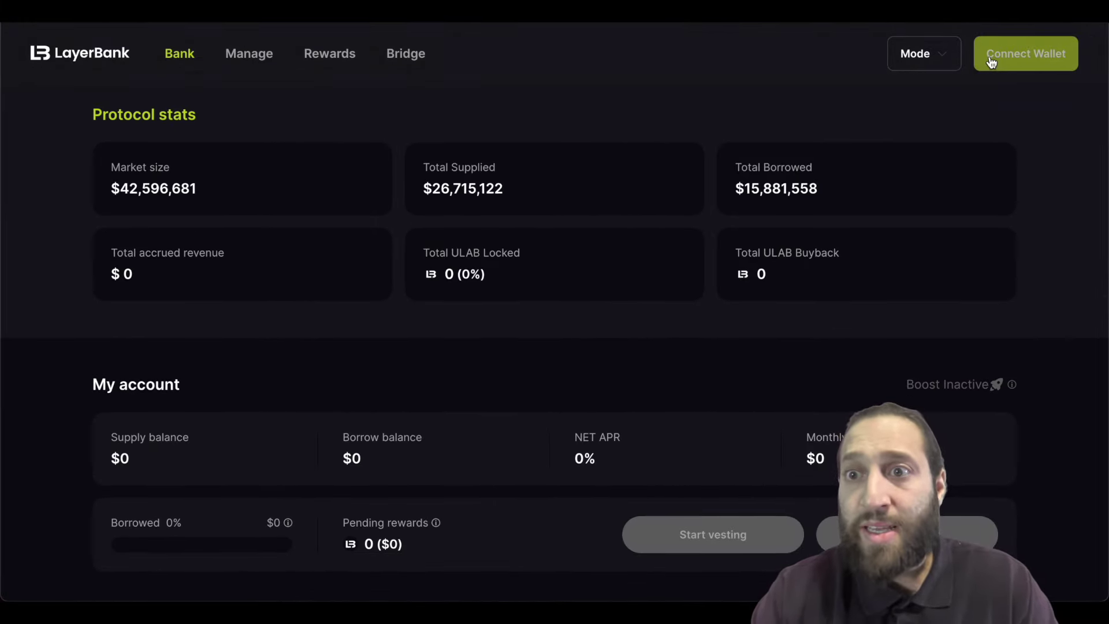
left_click(991, 63)
left_click(907, 89)
left_click(974, 53)
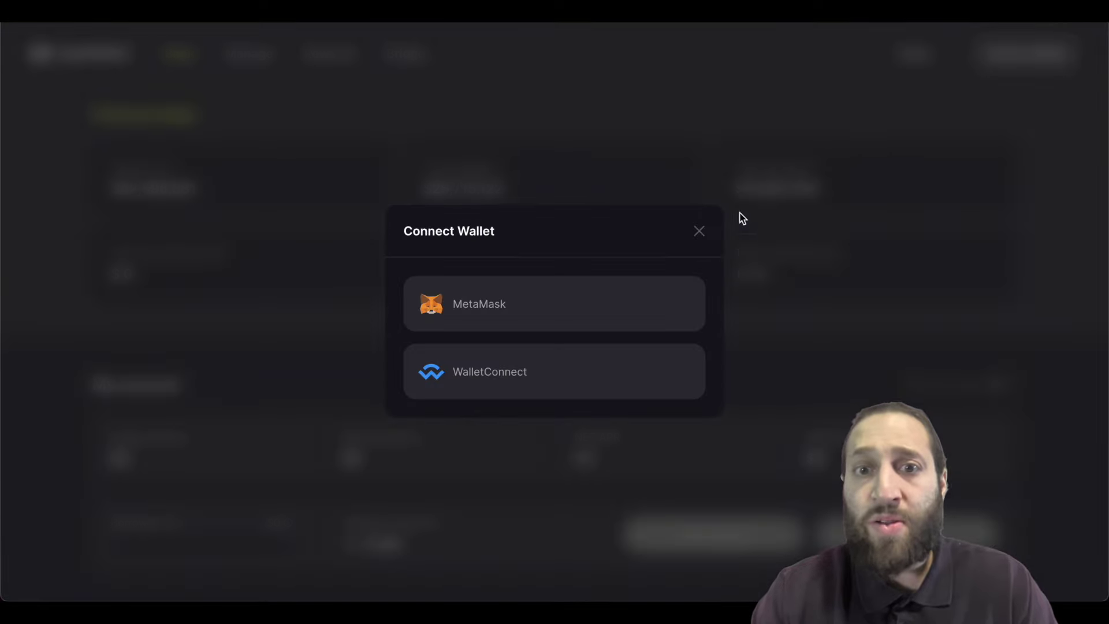
left_click(661, 279)
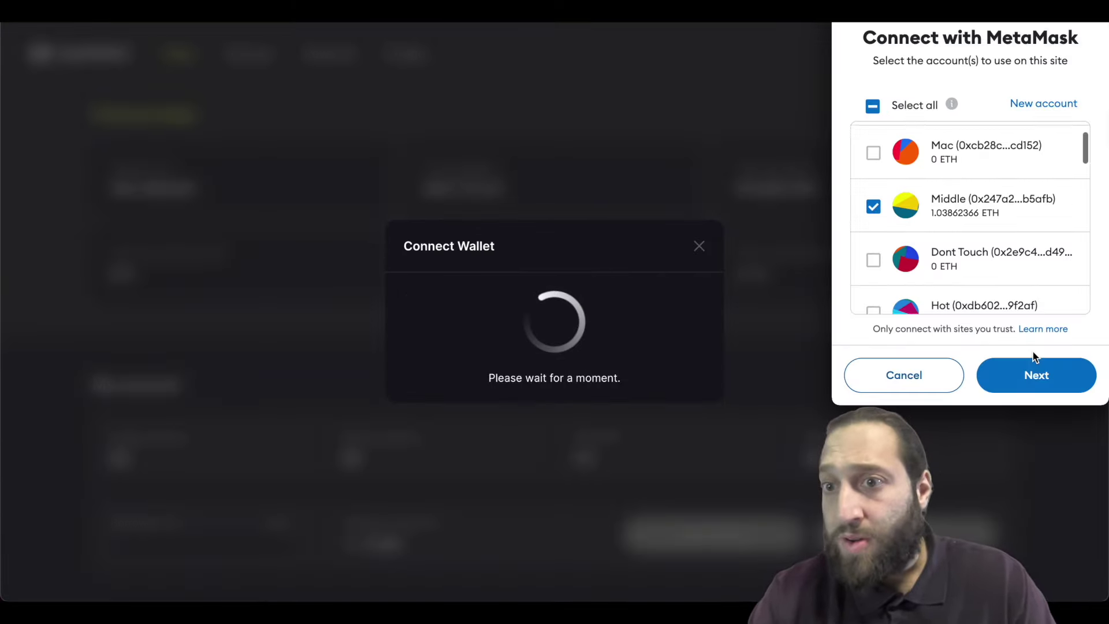
left_click(1034, 374)
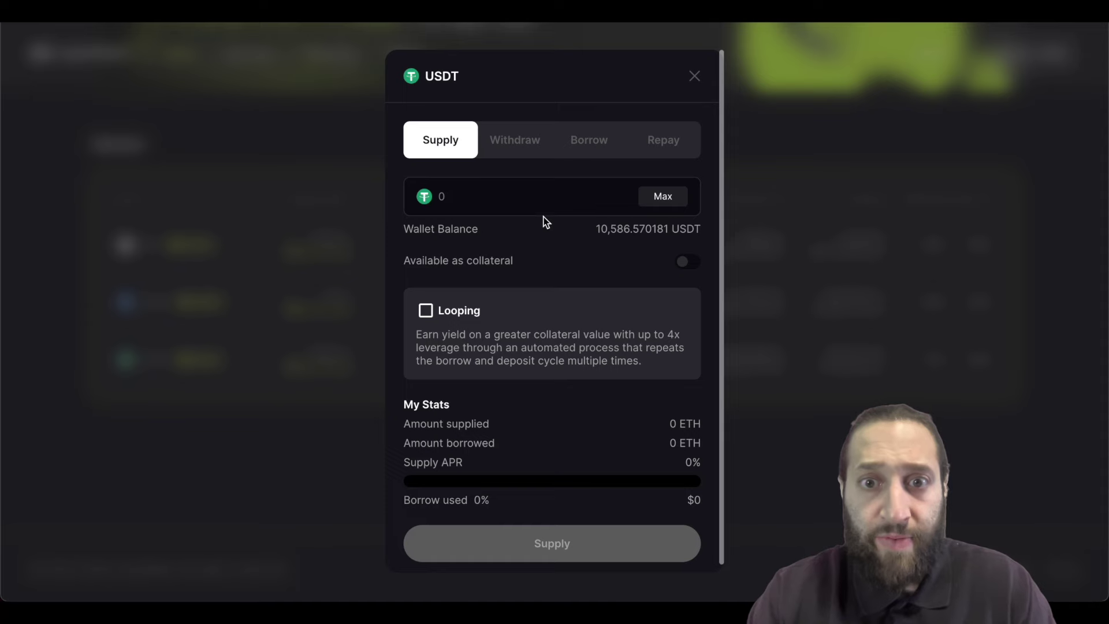
Step: Enter 586 USDT and approve the USDT spending cap in MetaMask
left_click(537, 203)
type("58")
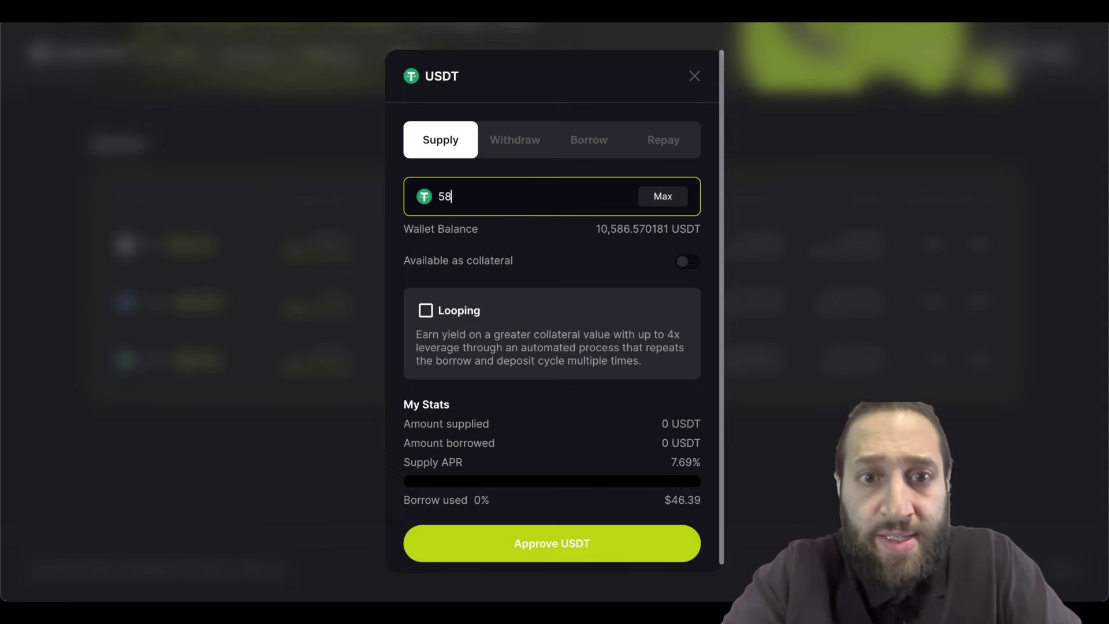
type("6")
left_click(549, 540)
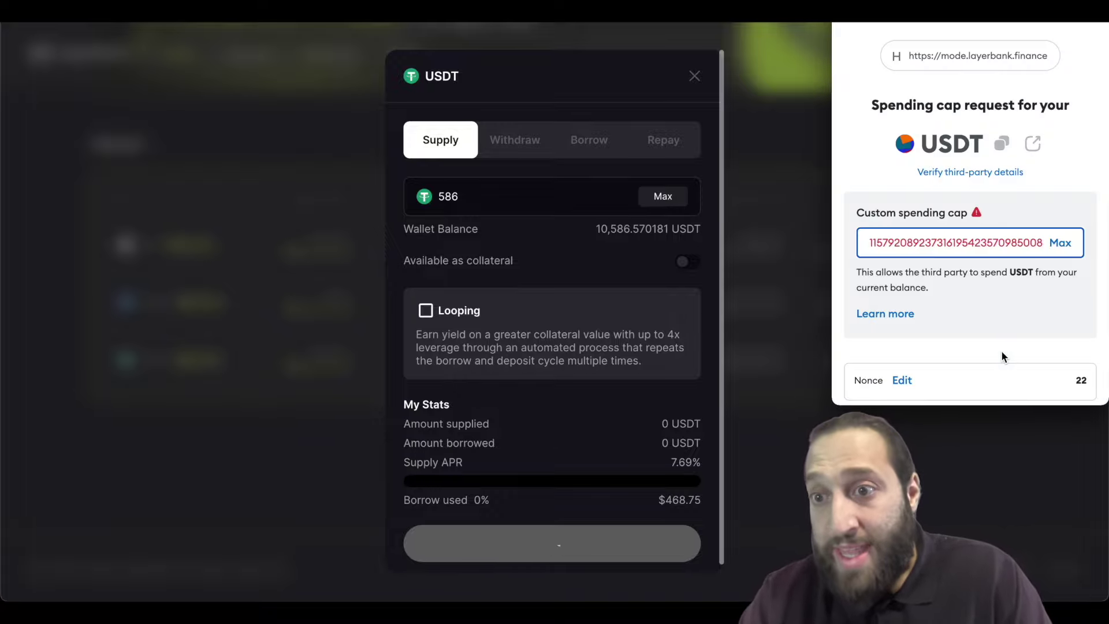
scroll(1008, 341, "down", 3)
left_click(1035, 375)
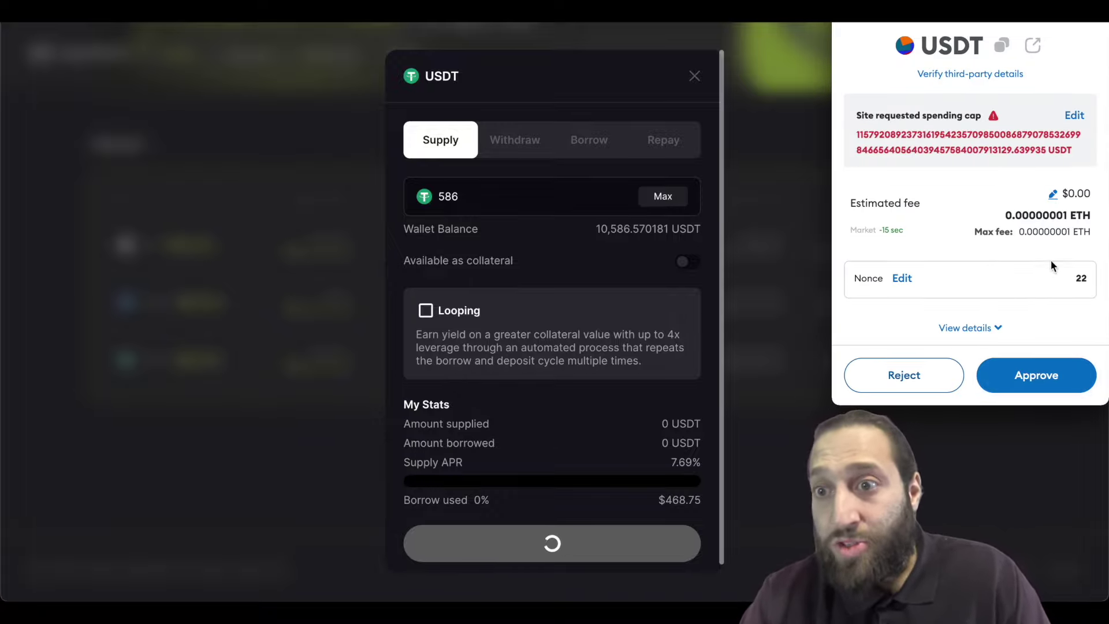
left_click(1035, 372)
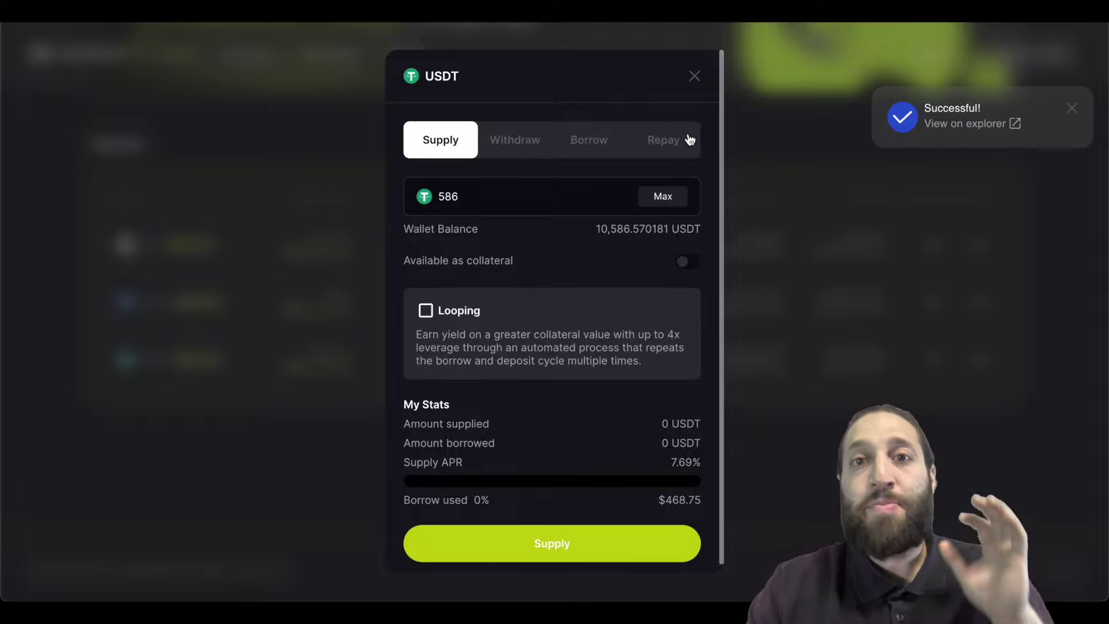
Step: Submit a 586 USDT supply to the USDT market
left_click(693, 77)
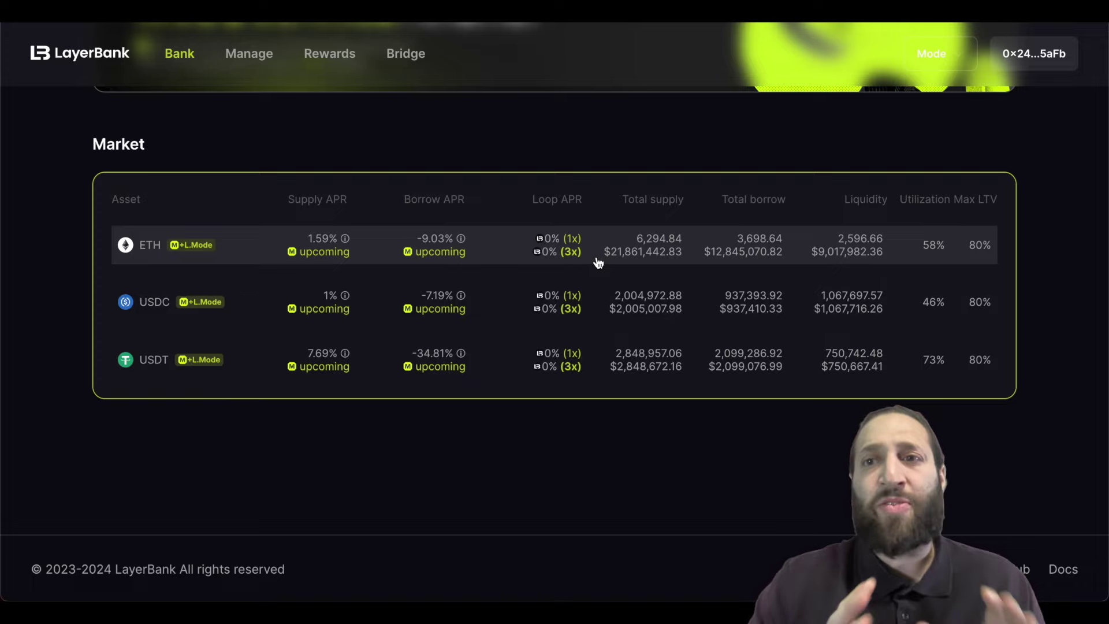
left_click(372, 354)
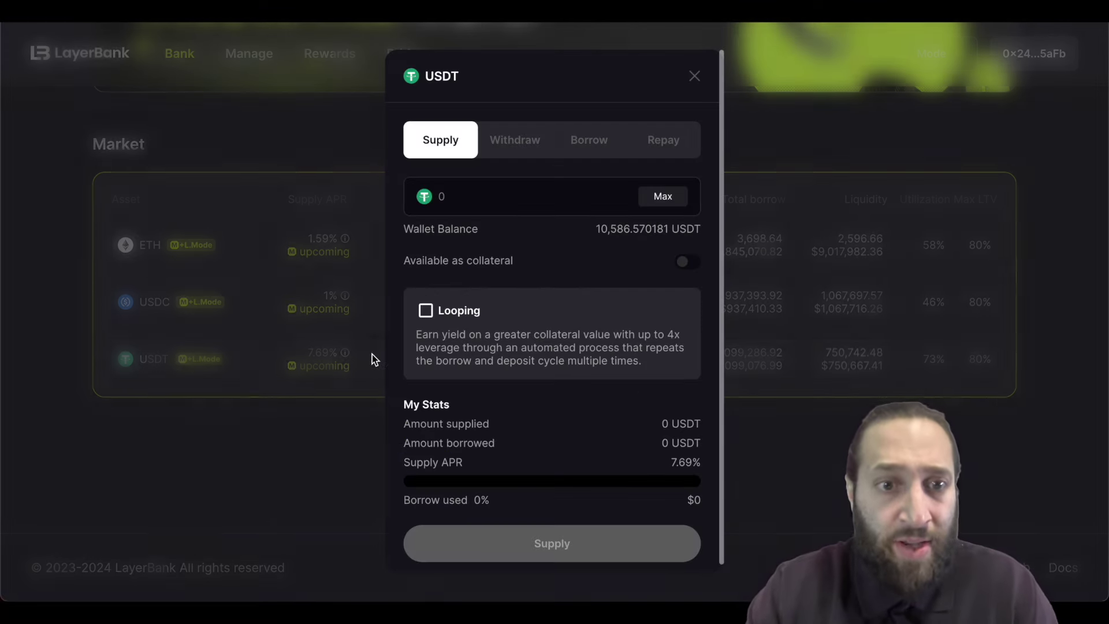
left_click(487, 202)
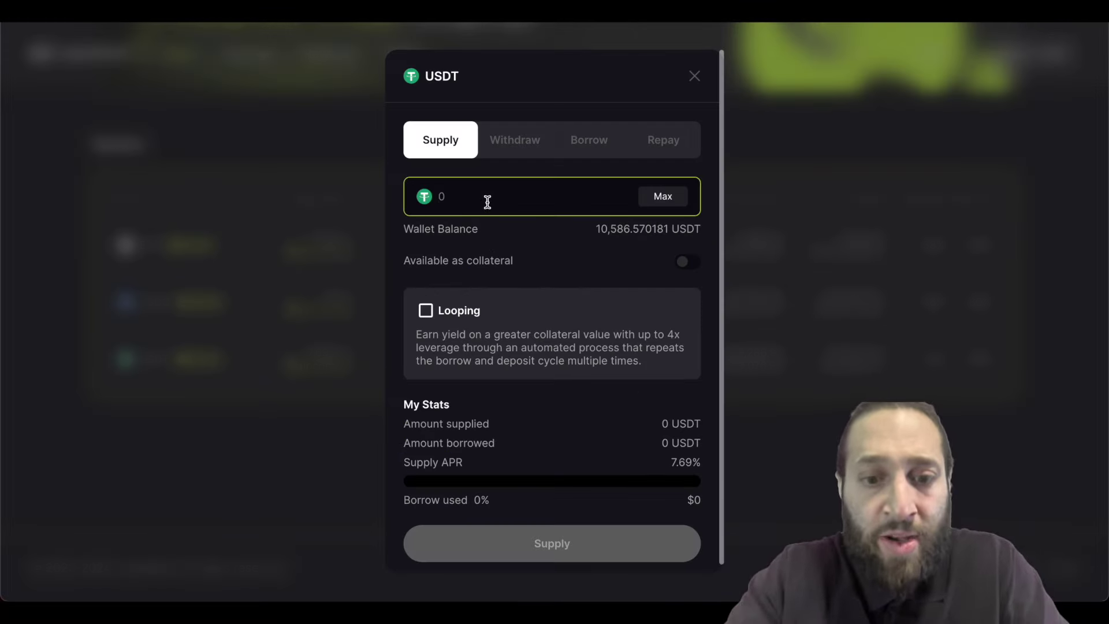
type("586")
left_click(559, 534)
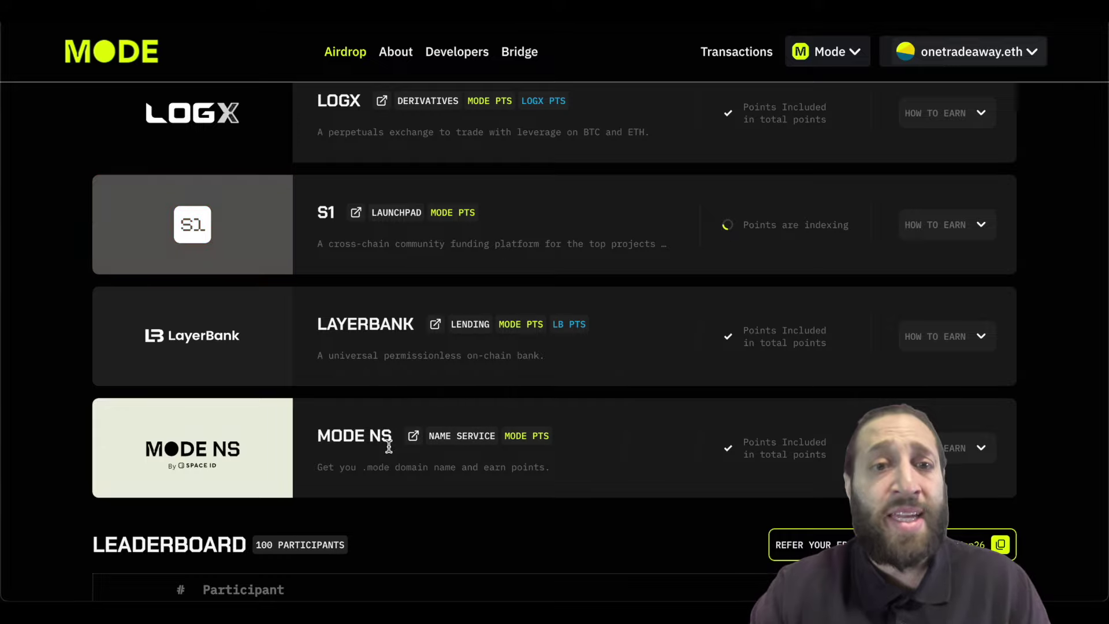
Step: Zoom the LogX BTC/USD chart out across 2021–2024, then return to the airdrop project list
scroll(389, 446, "up", 2)
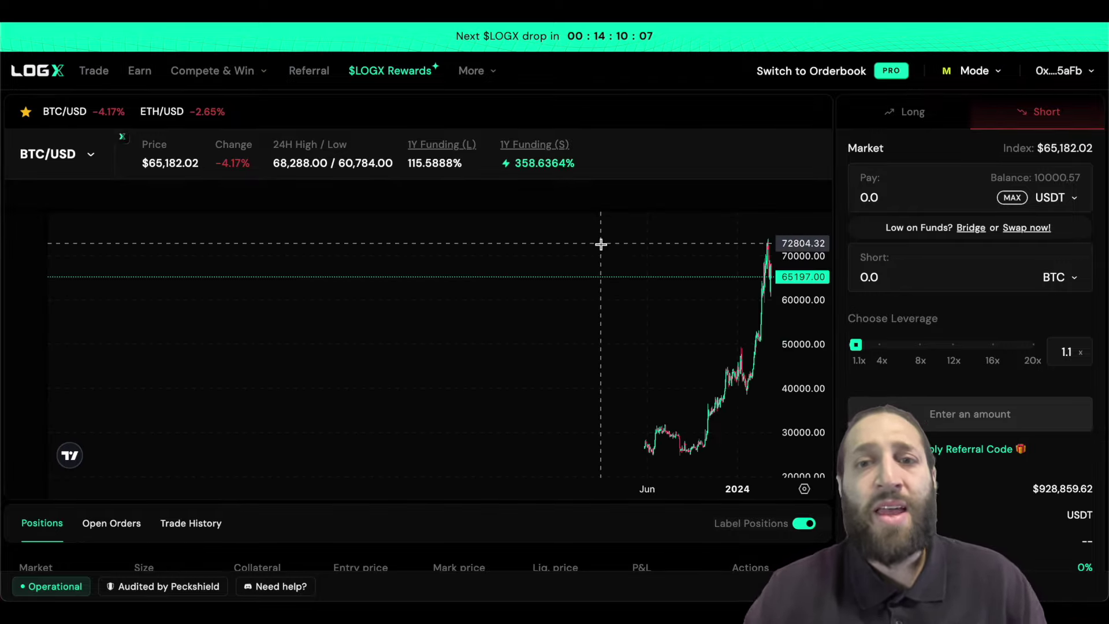
scroll(601, 245, "up", 3)
scroll(601, 244, "down", 5)
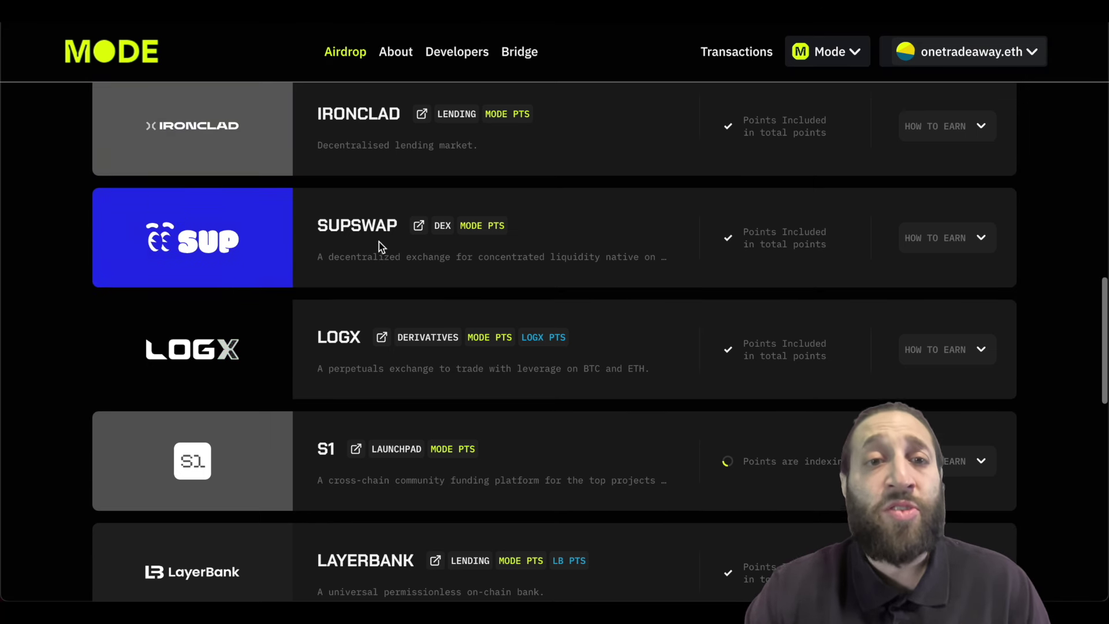
scroll(379, 242, "up", 2)
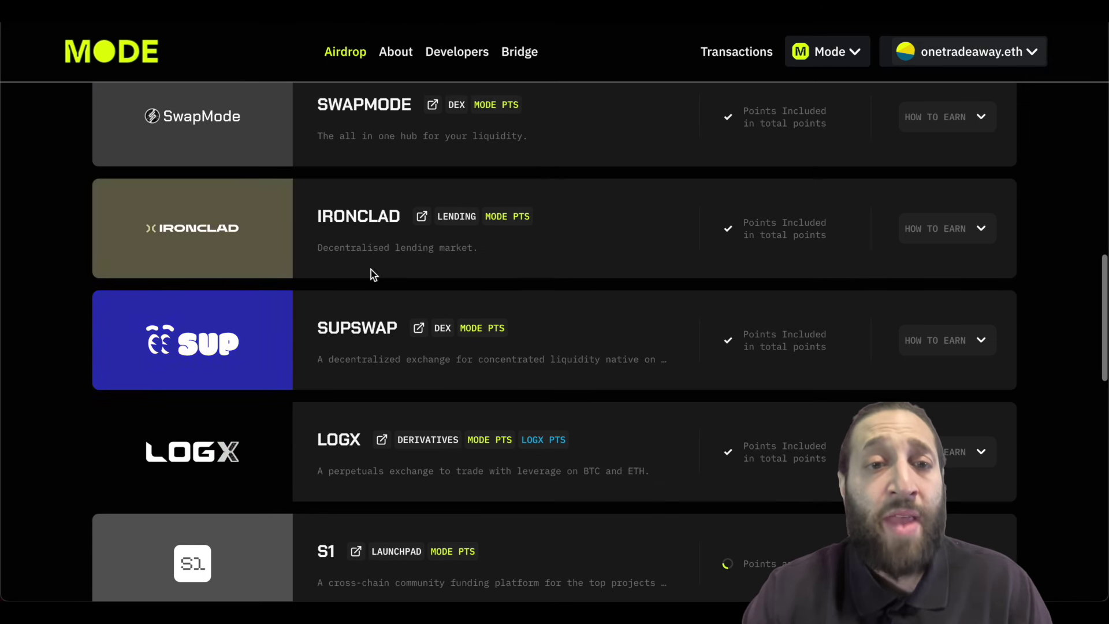
Step: Open SupSwap's trade page from the airdrop list and connect the MetaMask account
scroll(358, 309, "up", 1)
left_click(245, 354)
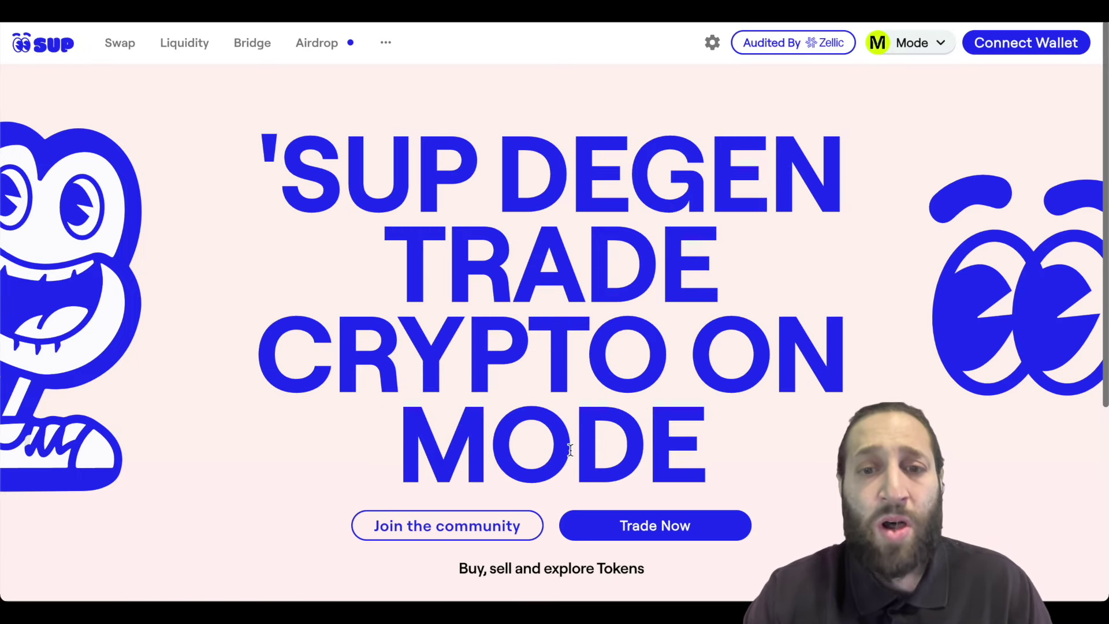
left_click(622, 525)
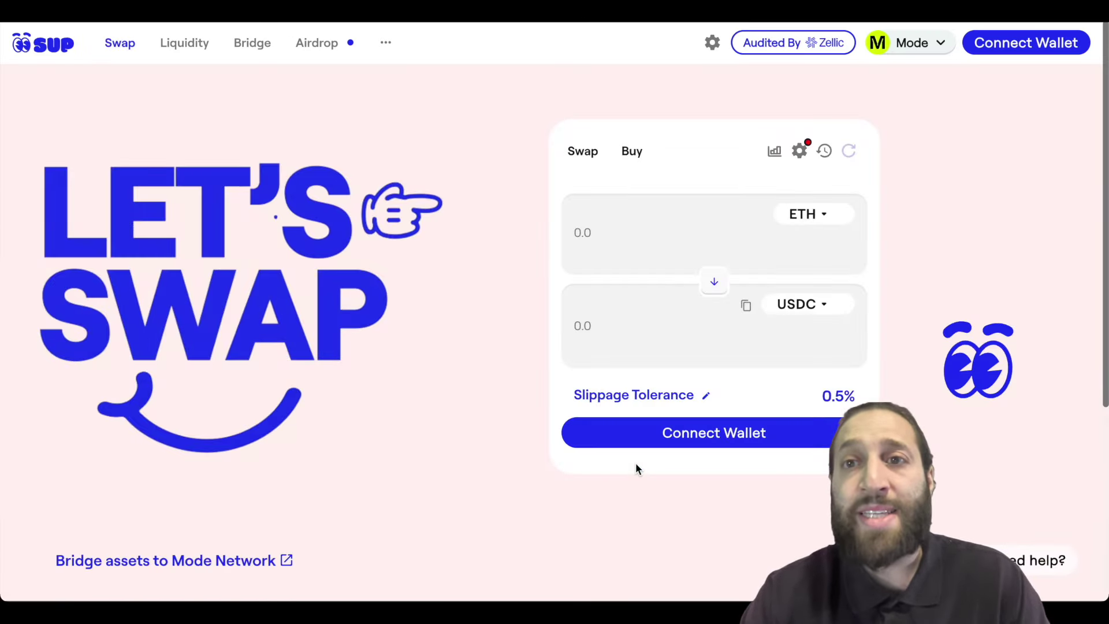
left_click(1004, 53)
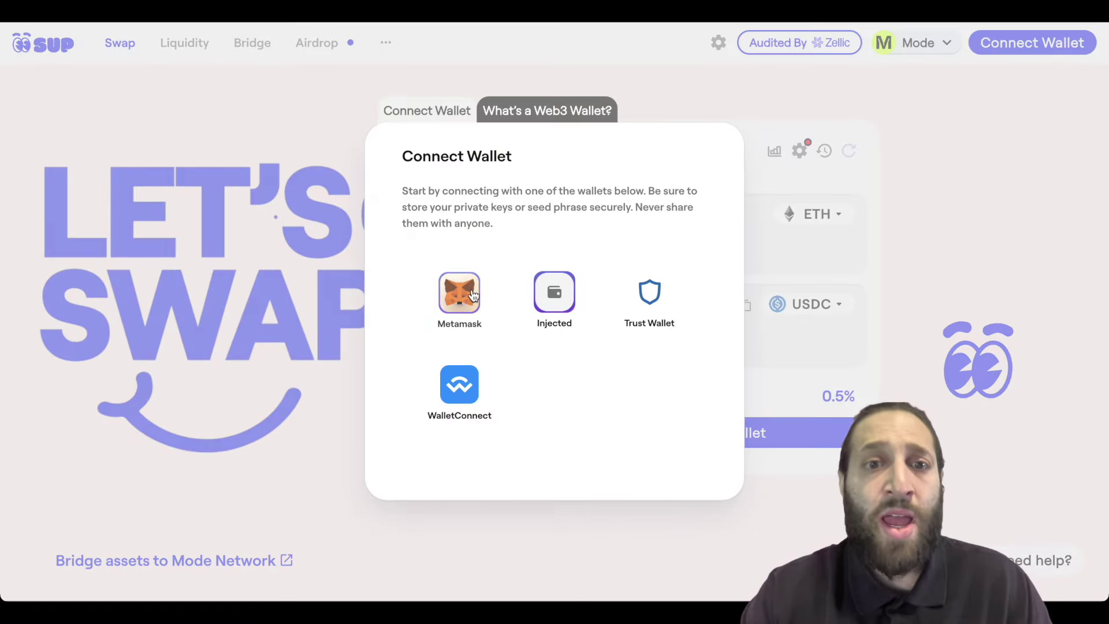
left_click(459, 292)
scroll(971, 231, "down", 1)
left_click(1037, 375)
left_click(1016, 375)
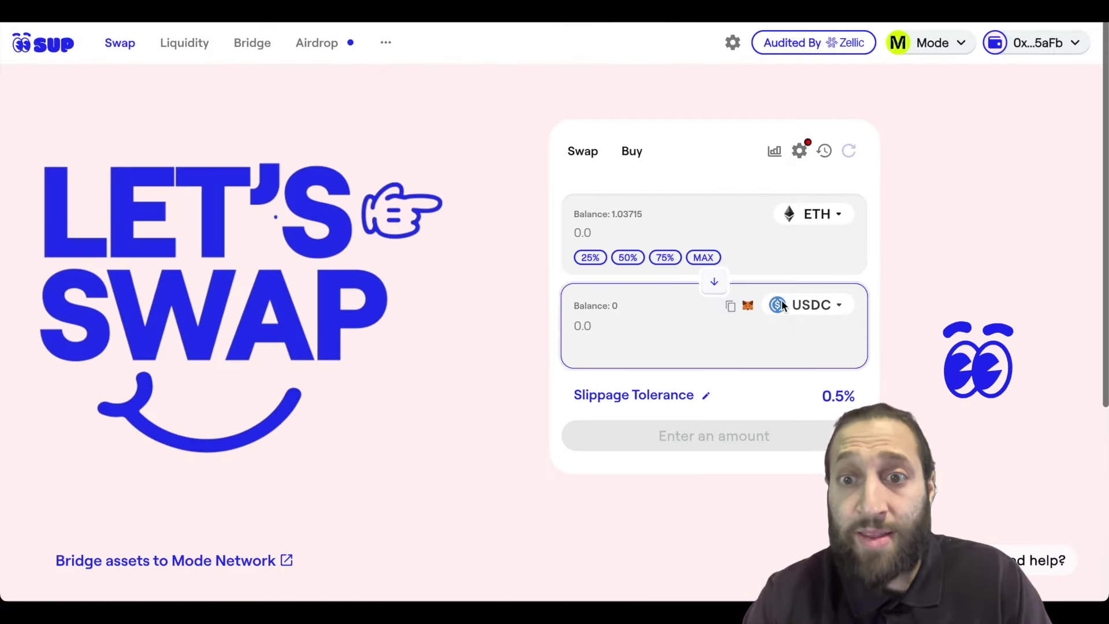
Step: Swap 3500 USDT for about 1.0058 ETH, approving USDT, then close the receipt
left_click(782, 304)
left_click(614, 309)
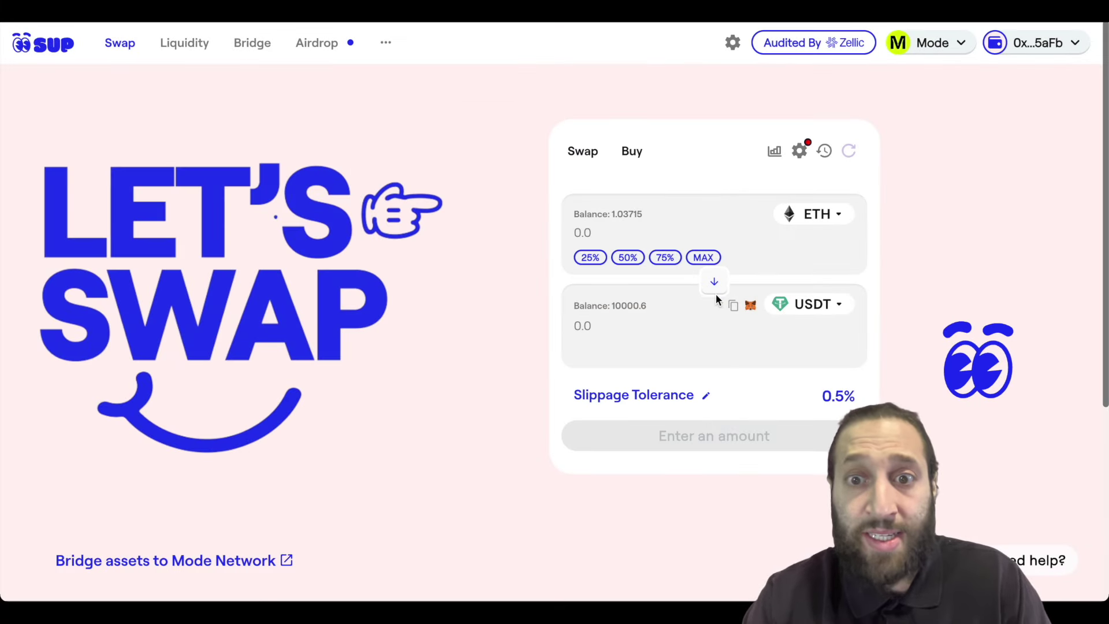
left_click(714, 286)
left_click(682, 242)
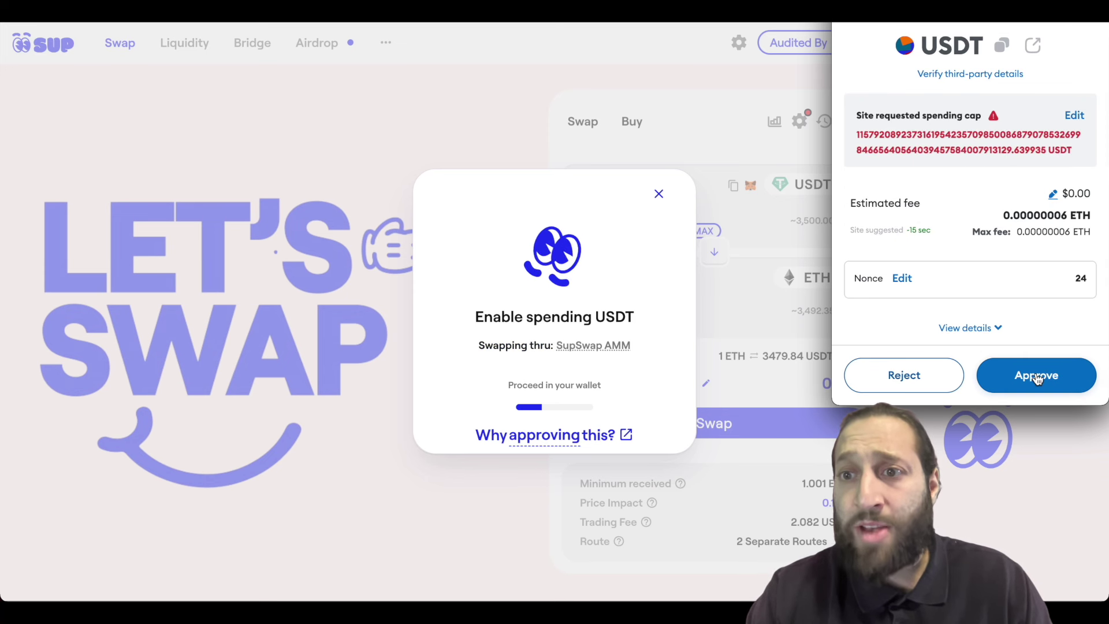
left_click(1037, 376)
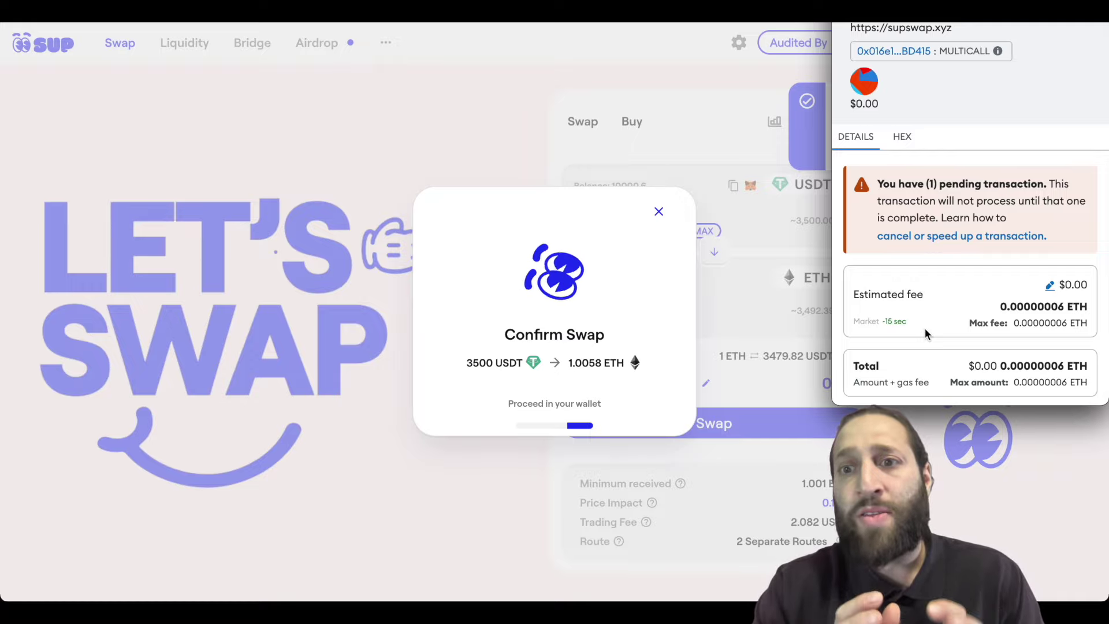
scroll(995, 356, "down", 3)
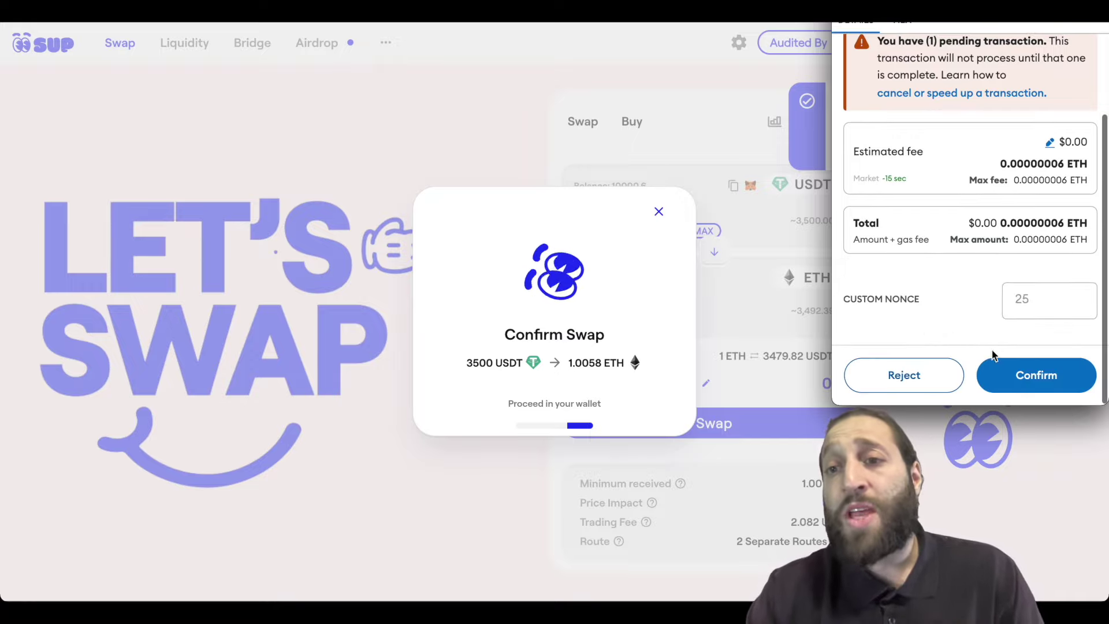
left_click(1001, 367)
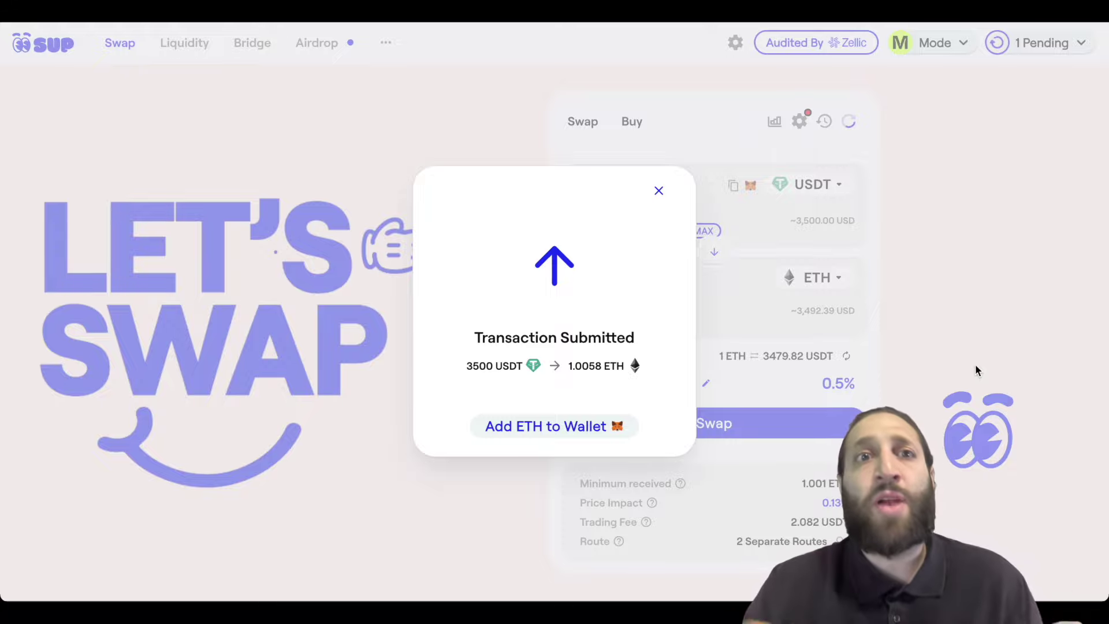
left_click(658, 192)
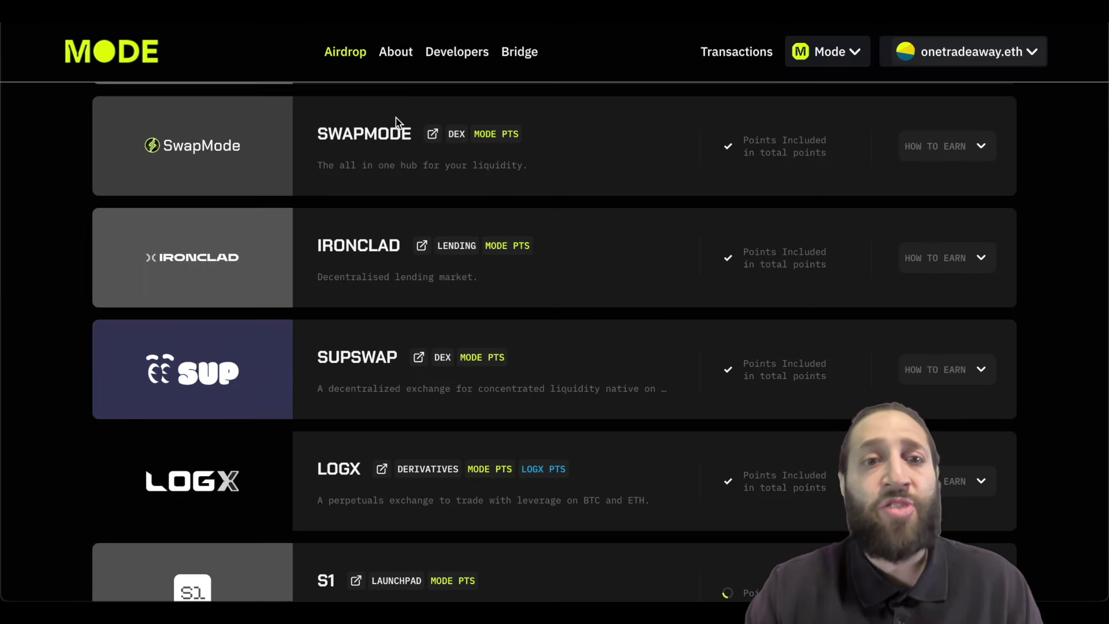
scroll(400, 229, "up", 8)
scroll(402, 230, "down", 8)
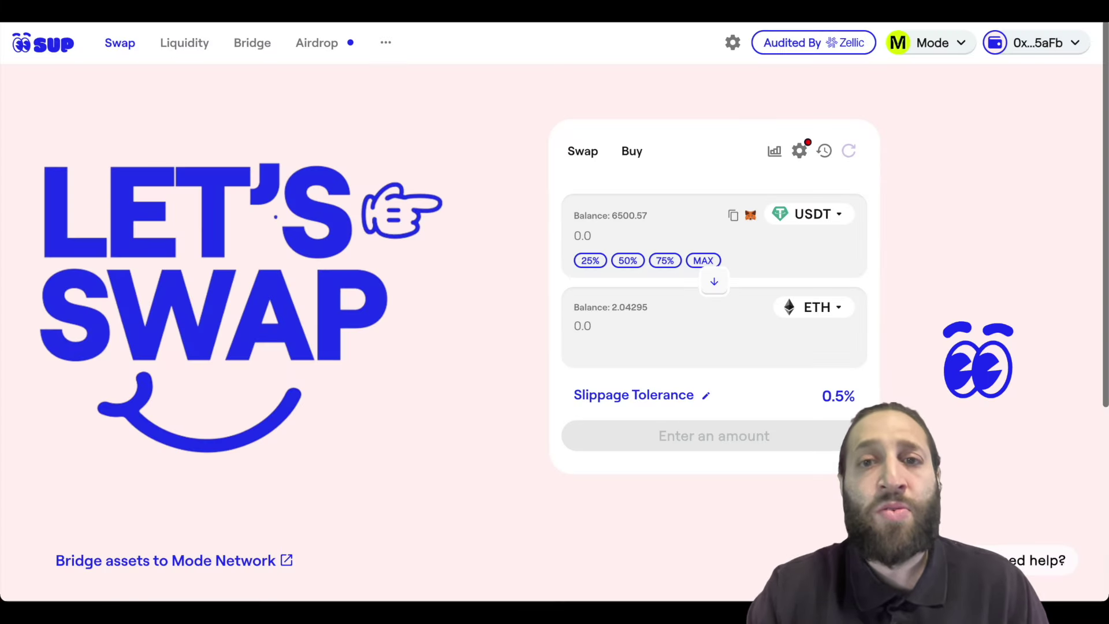
Step: Reverse the SupSwap form so ETH is sold for USDT
left_click(716, 286)
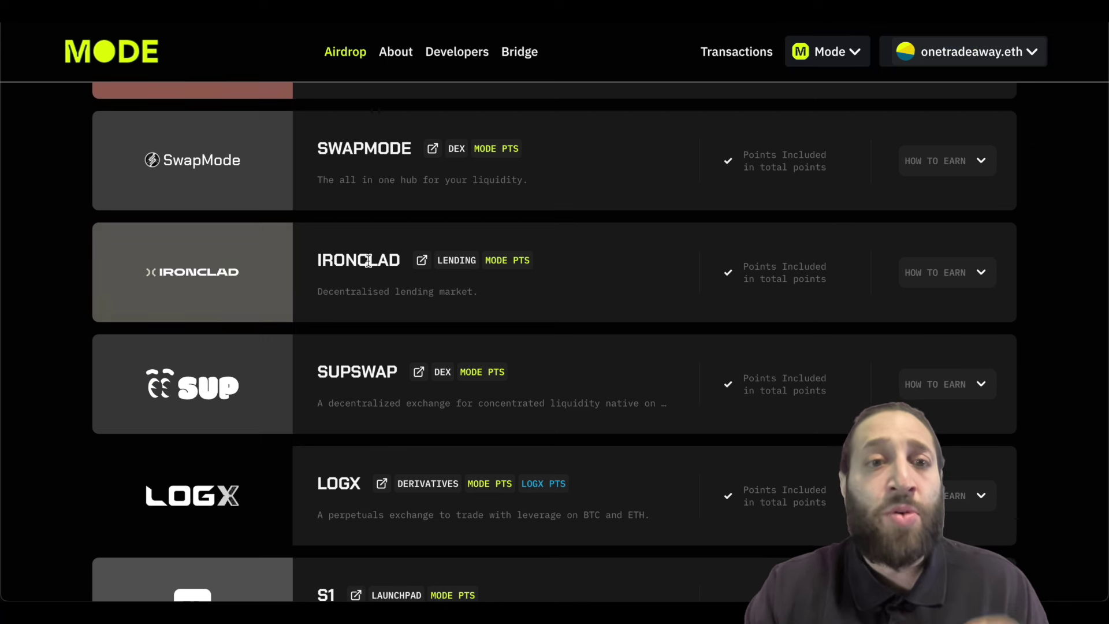
Step: Find Ironclad in the airdrop ecosystem list and open its website from the card
scroll(368, 263, "up", 2)
scroll(366, 267, "up", 2)
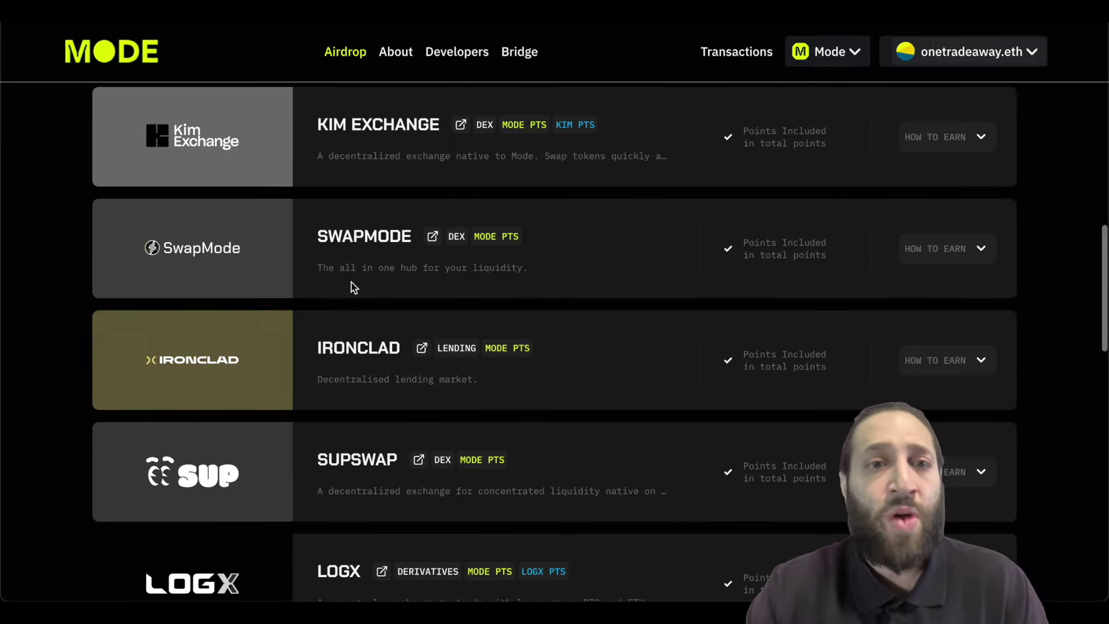
scroll(270, 335, "up", 2)
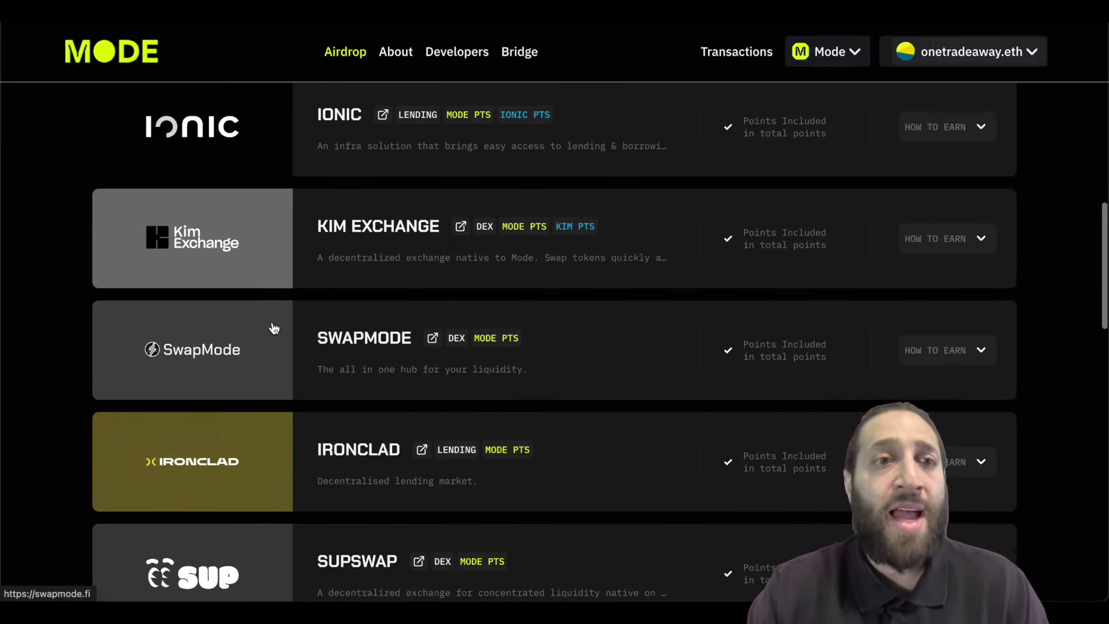
left_click(223, 428)
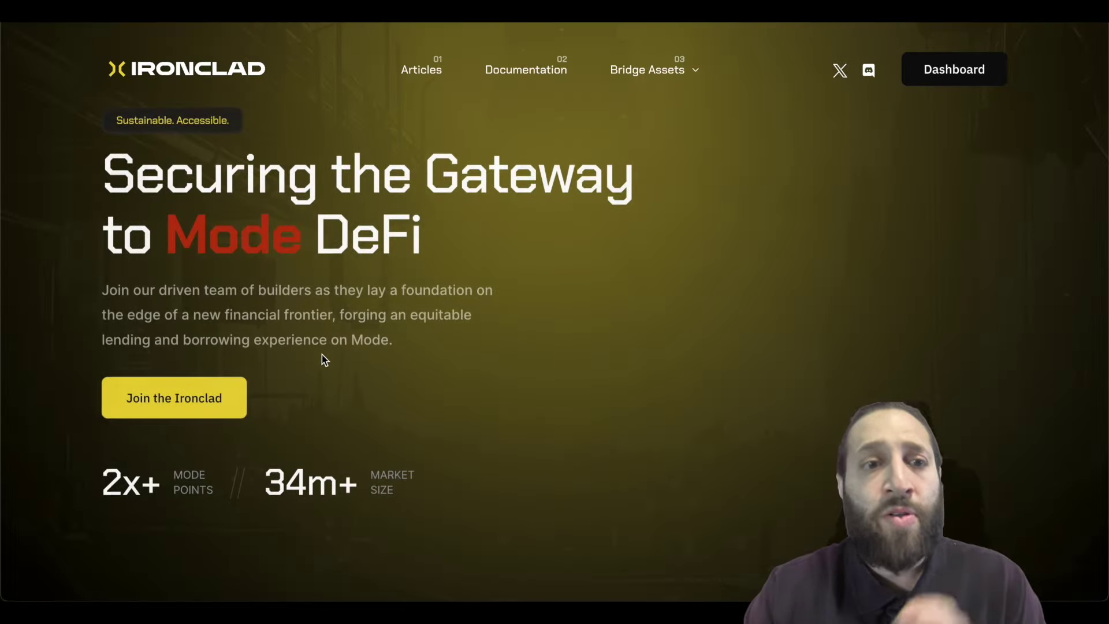
Step: Enter the Ironclad dashboard and check the 0.01 ETH supplied with collateral enabled
left_click(234, 397)
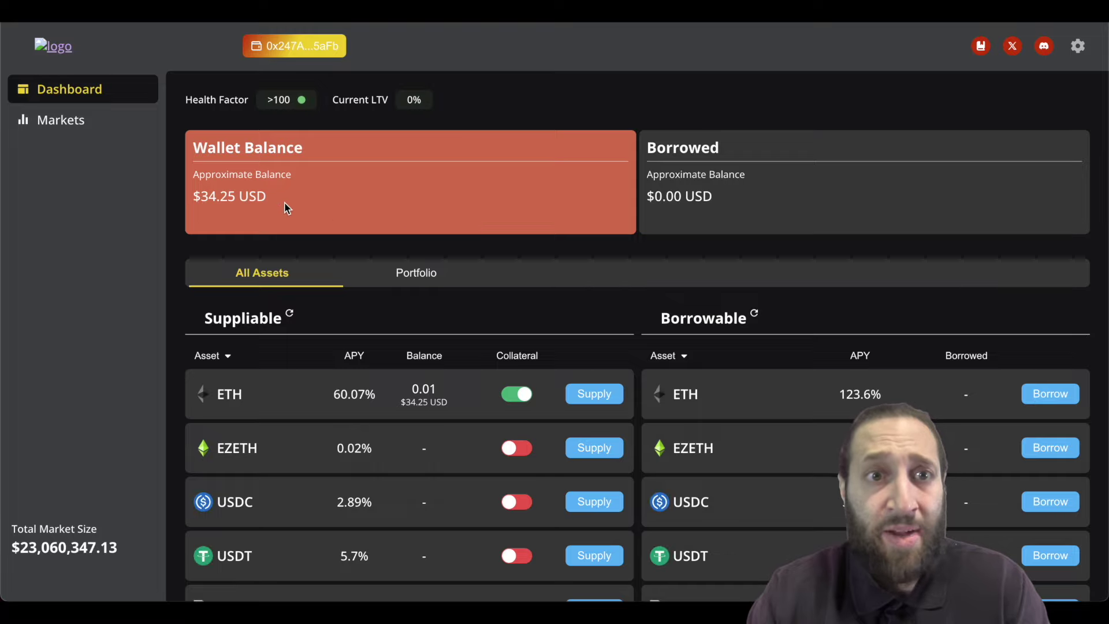
scroll(320, 233, "down", 1)
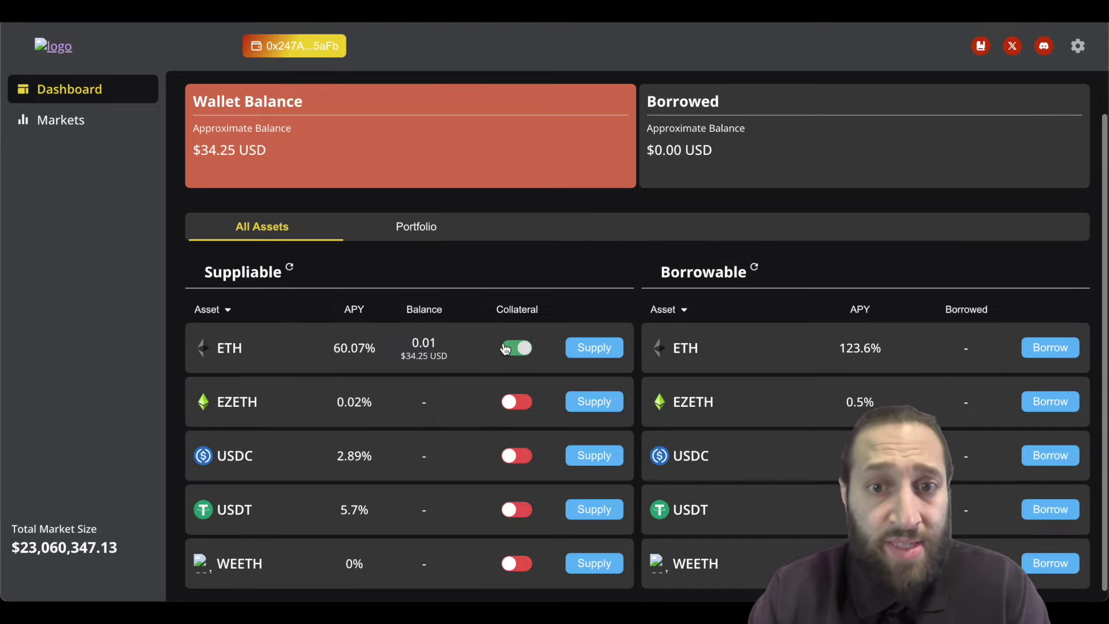
scroll(514, 347, "down", 1)
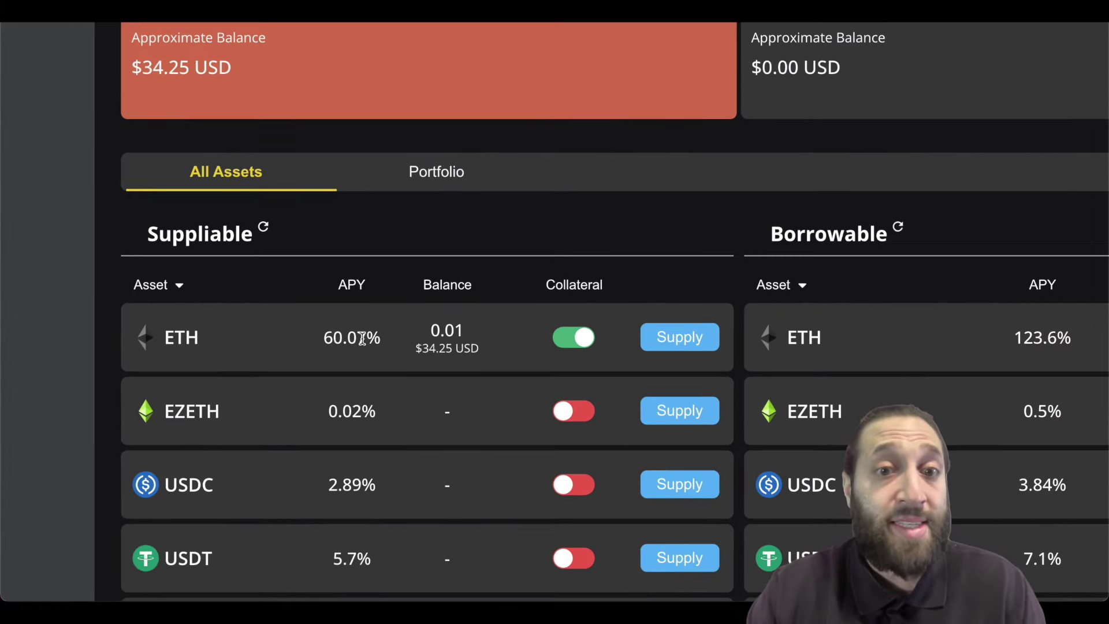
Step: Supply 0.5 ETH to Ironclad, confirm it in the wallet, and close the status dialog
left_click(650, 337)
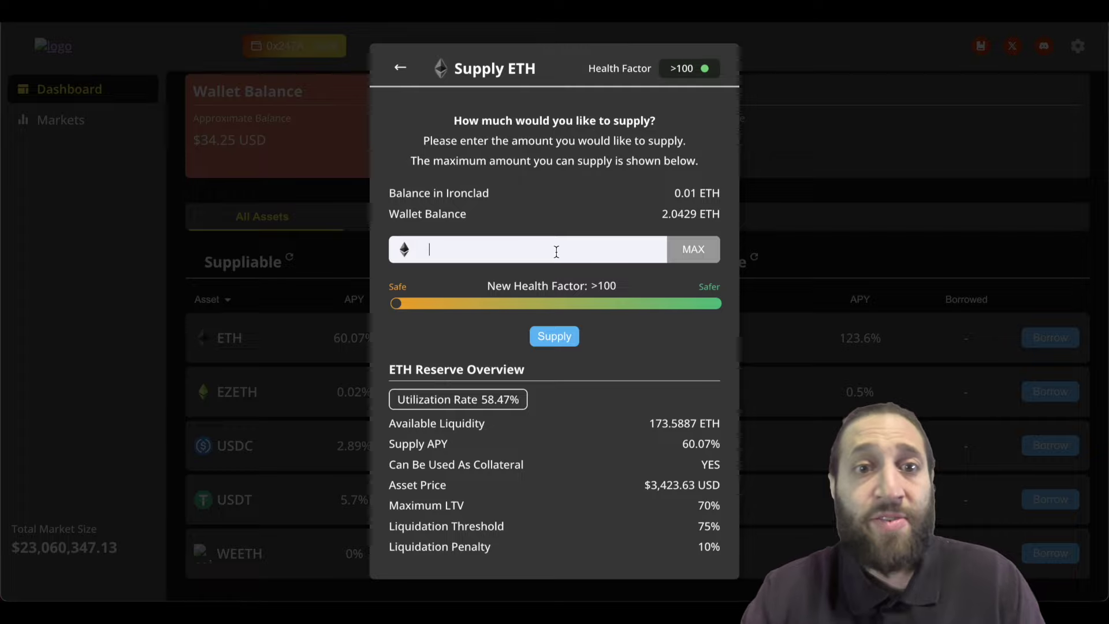
left_click(556, 251)
type("0.5")
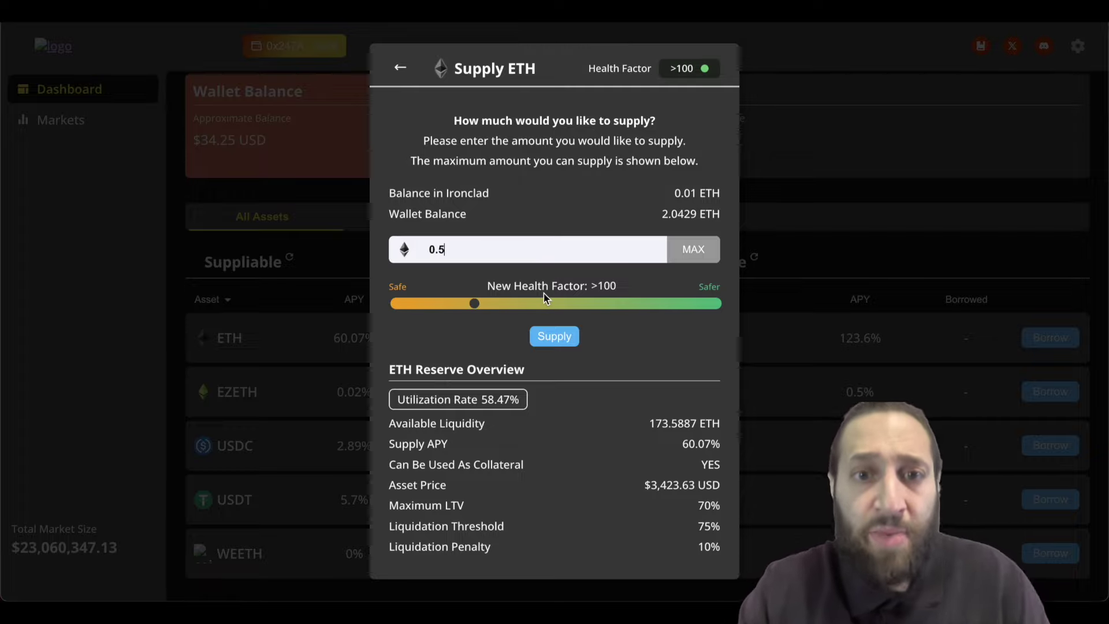
left_click(553, 329)
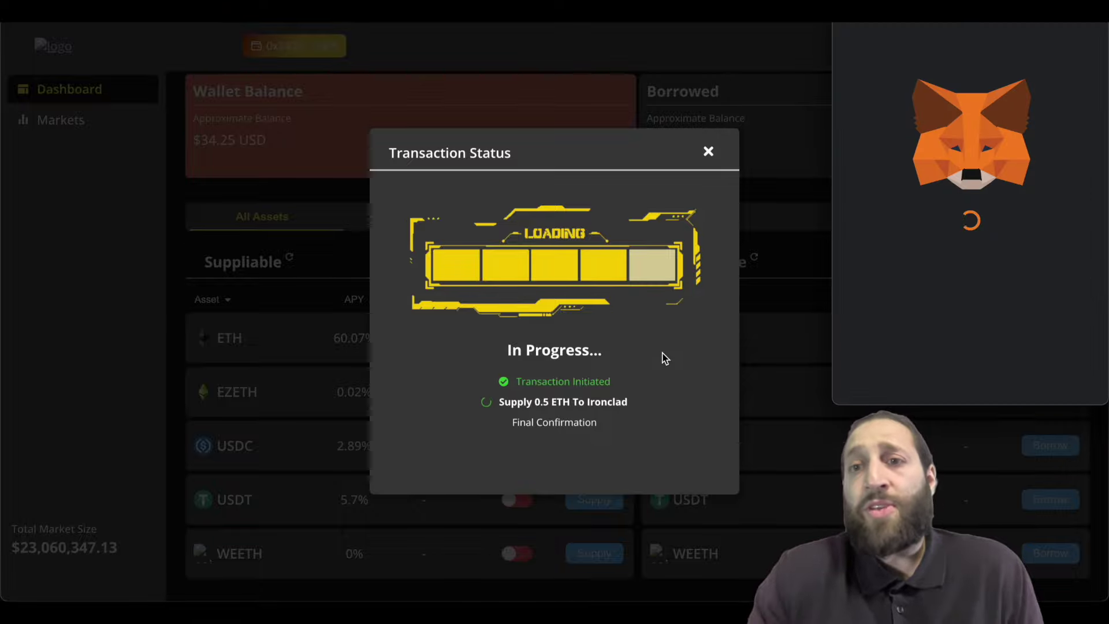
scroll(1004, 323, "down", 2)
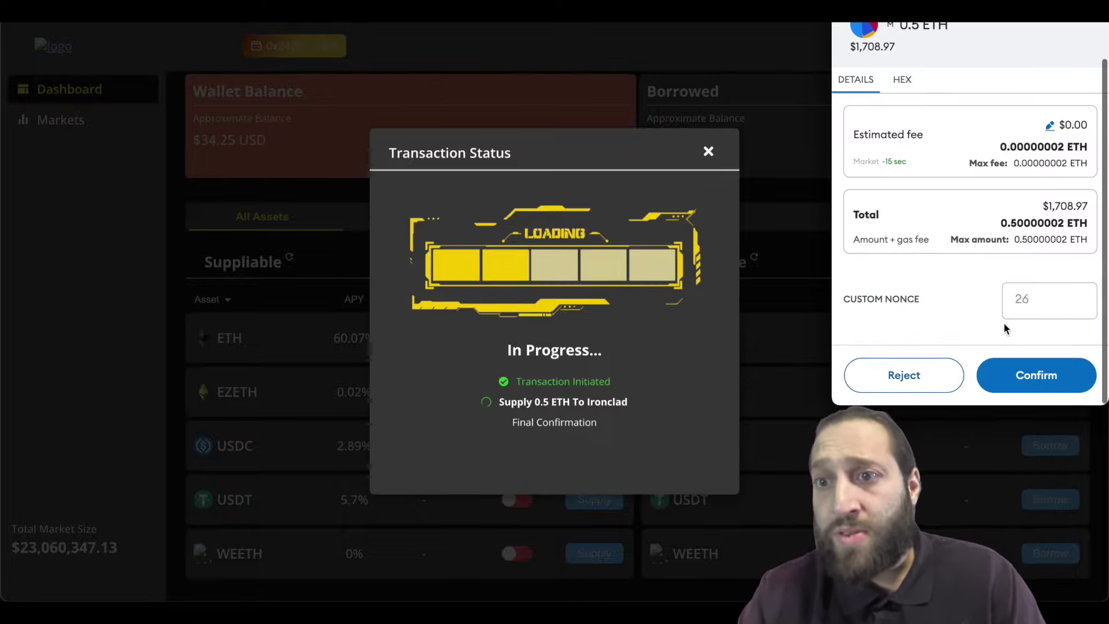
left_click(1034, 375)
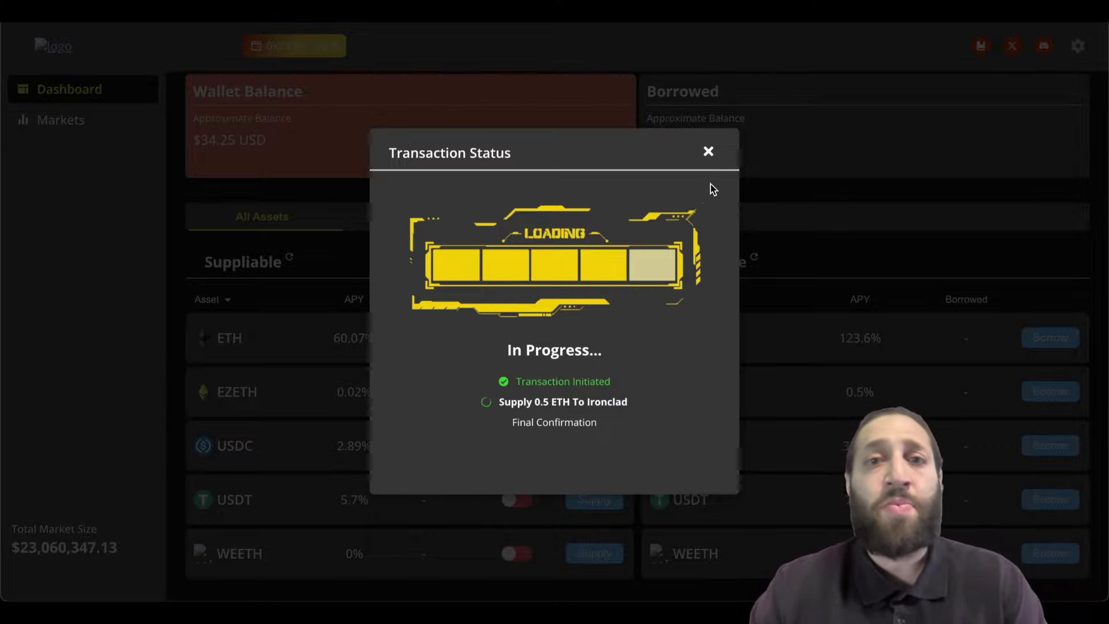
left_click(709, 153)
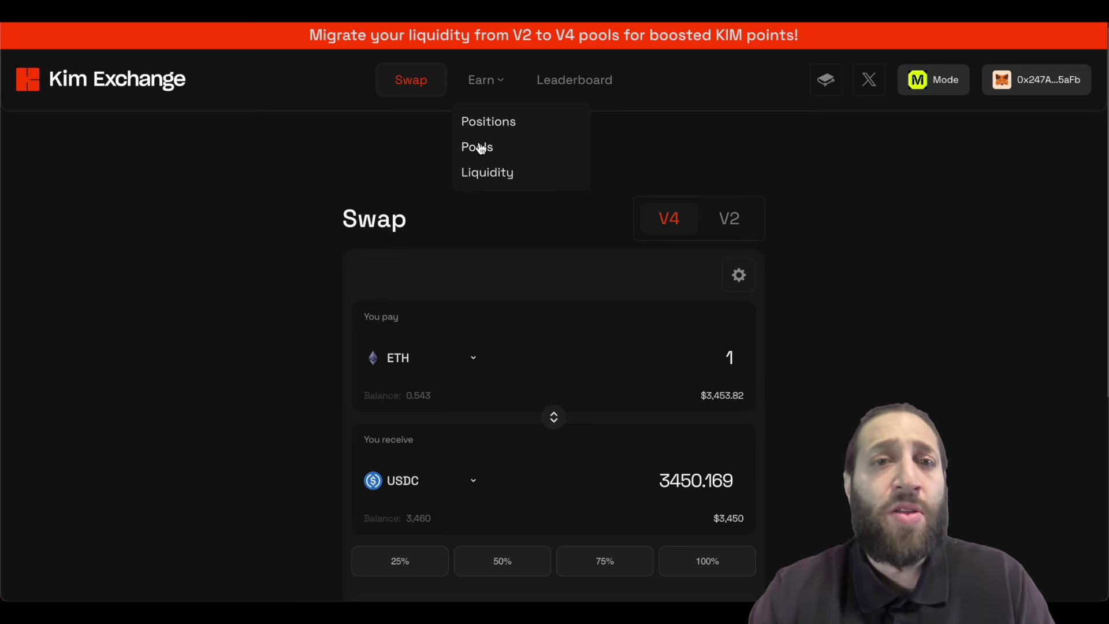
Step: Open the weETH-ETH pool ($331,922.39 TVL, 90.30% APR) from Kim Exchange's pools list
left_click(479, 148)
scroll(463, 324, "down", 3)
scroll(463, 323, "down", 1)
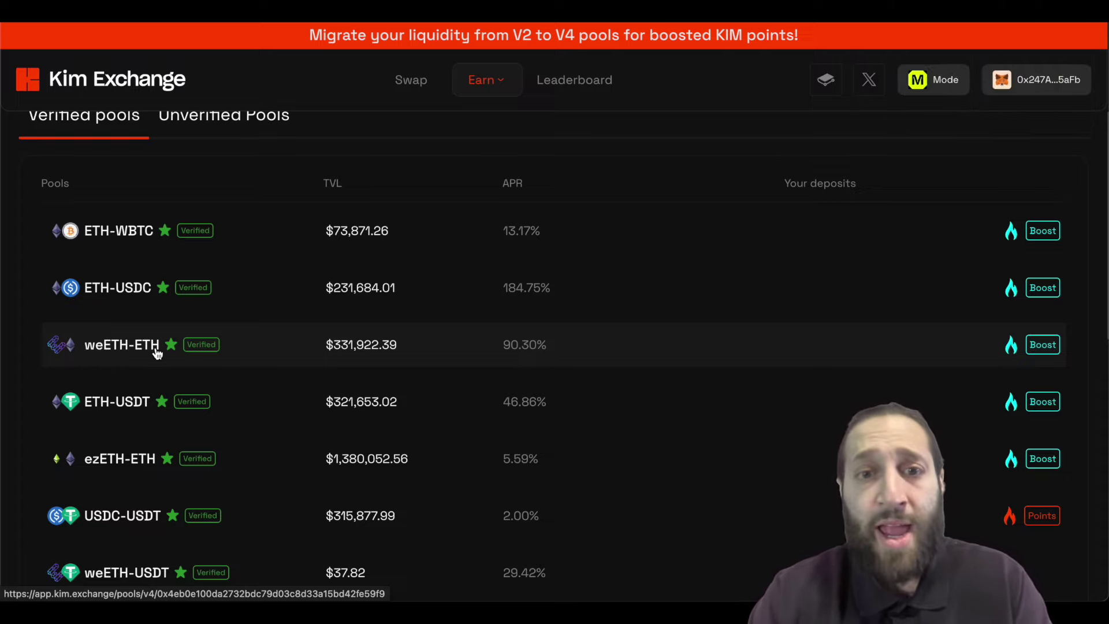
left_click(157, 352)
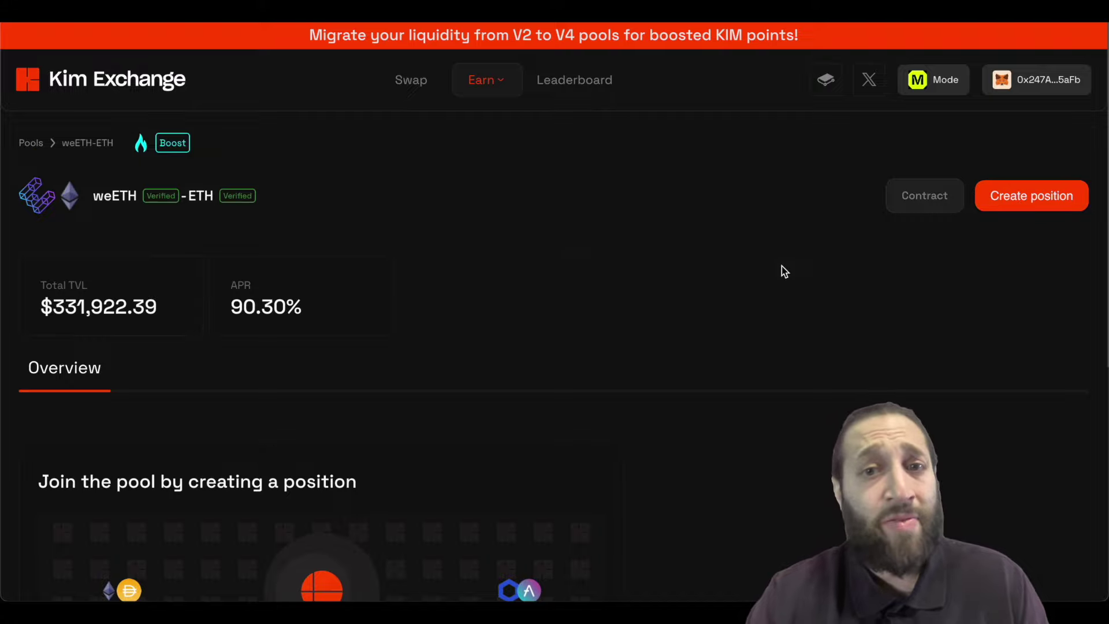
Step: Create a weETH-ETH position of about 0.107 weETH and 0.063 WETH, confirmed in MetaMask
left_click(1012, 207)
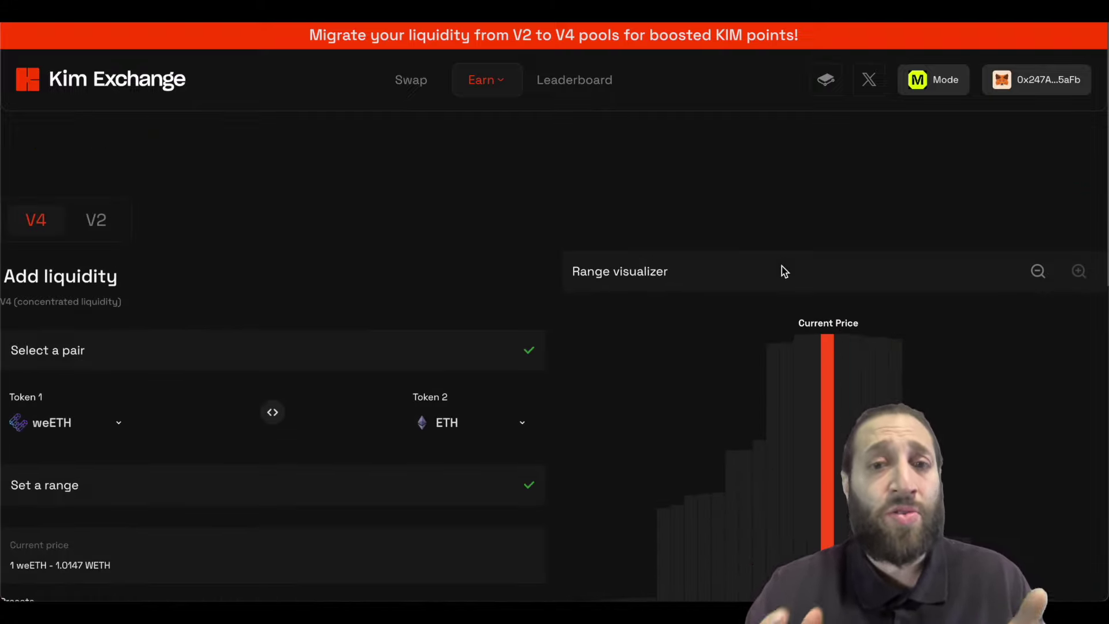
scroll(371, 326, "down", 2)
scroll(373, 316, "down", 1)
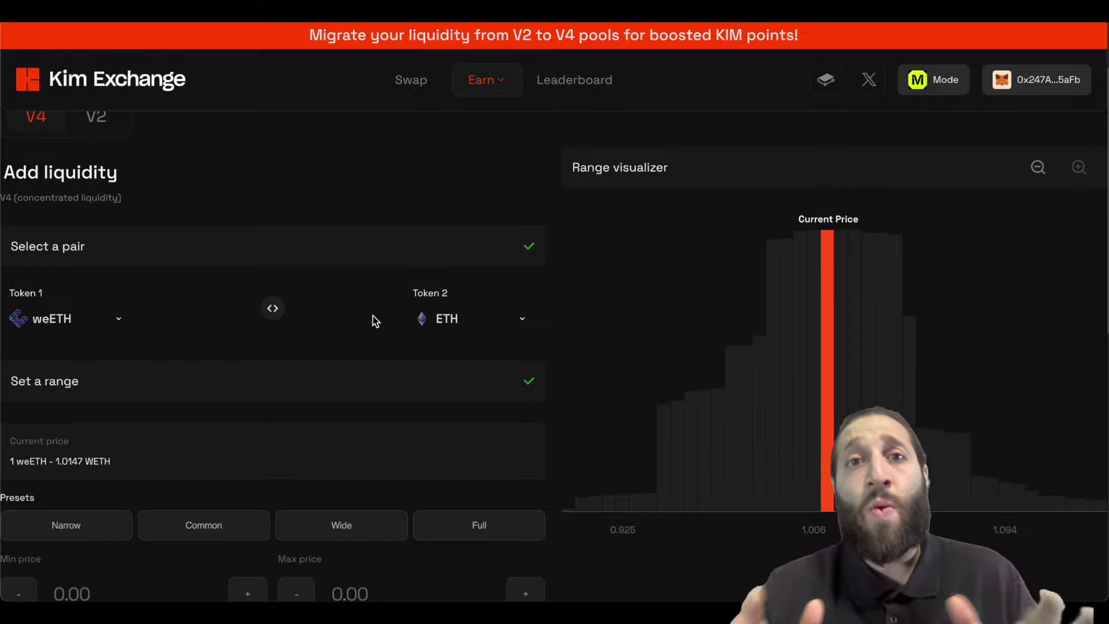
scroll(262, 361, "down", 2)
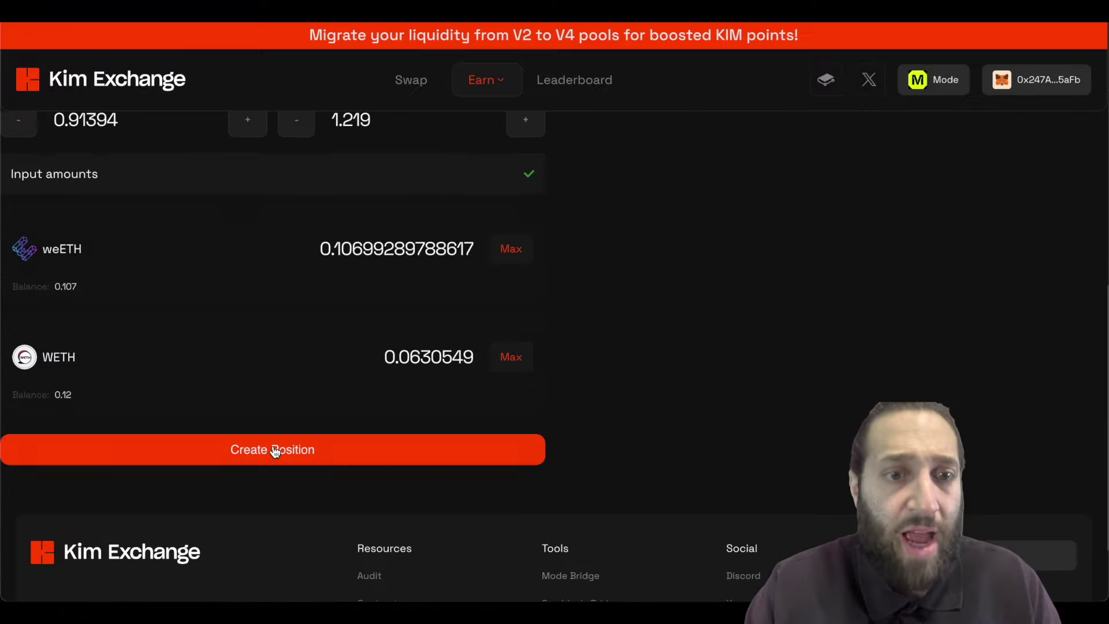
left_click(275, 451)
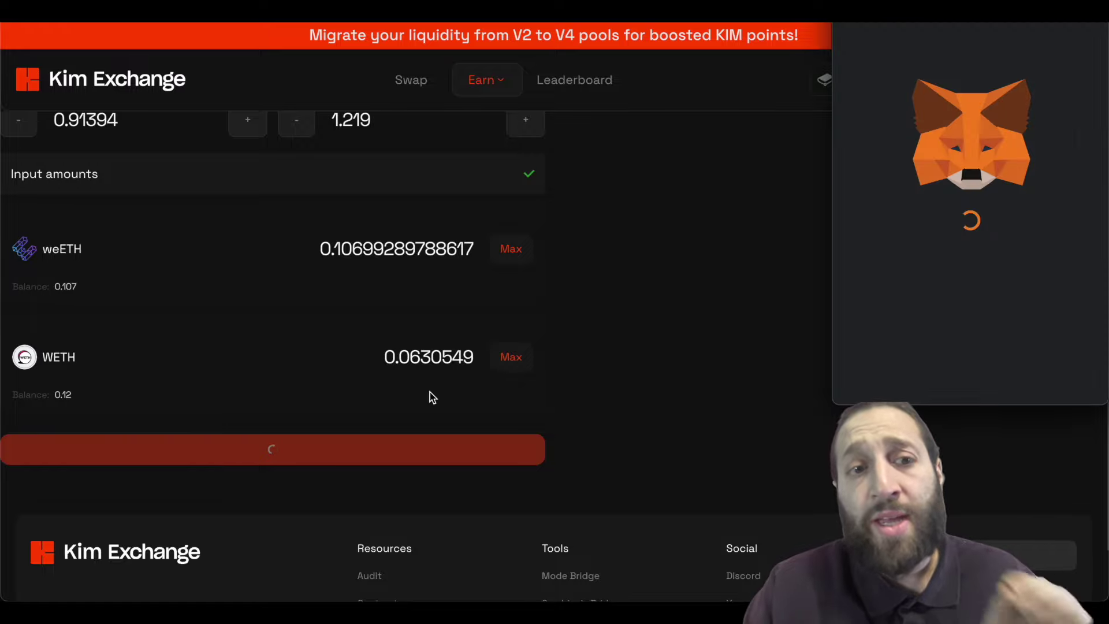
scroll(914, 379, "down", 2)
left_click(1048, 382)
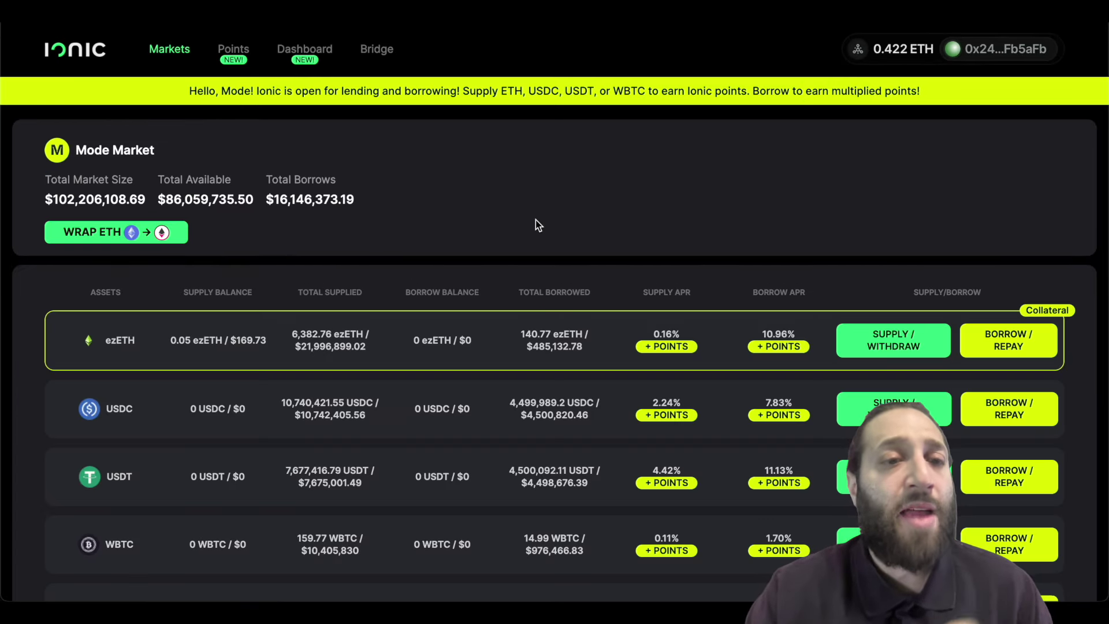
Step: Supply 1,500 USDT from the USDT row of Ionic's Mode Market and close the window
scroll(537, 224, "down", 2)
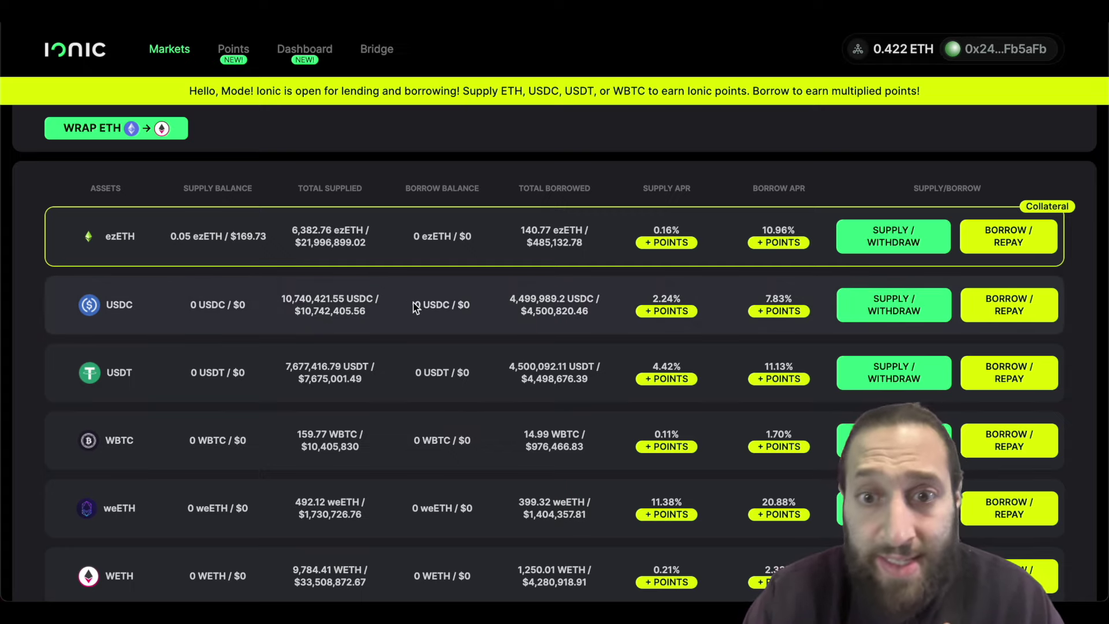
scroll(524, 300, "down", 1)
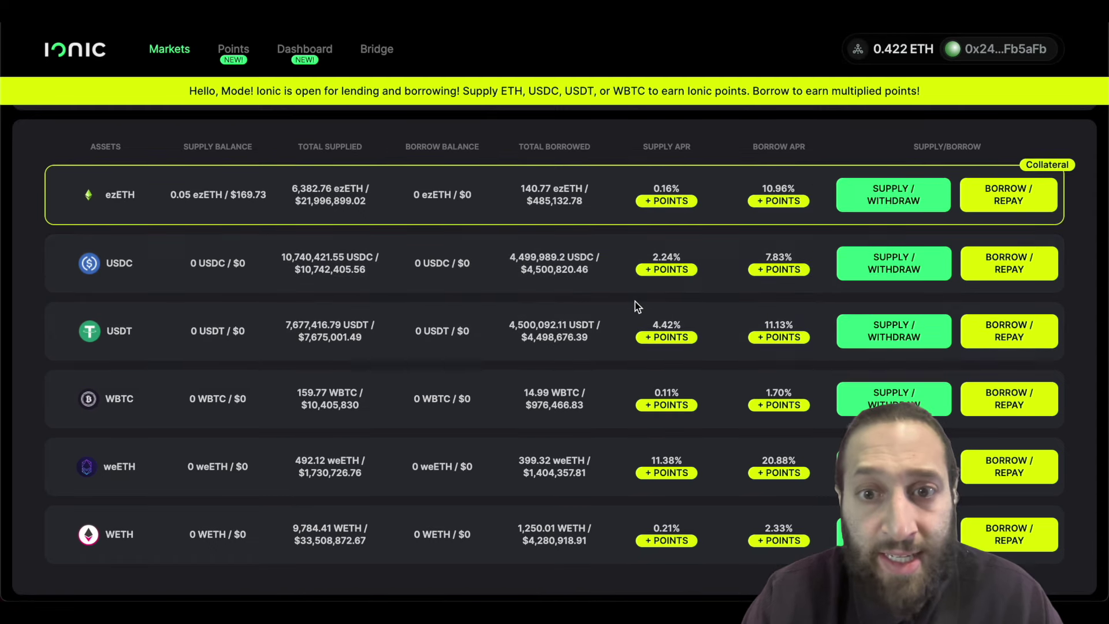
mouse_move(808, 335)
left_click(890, 342)
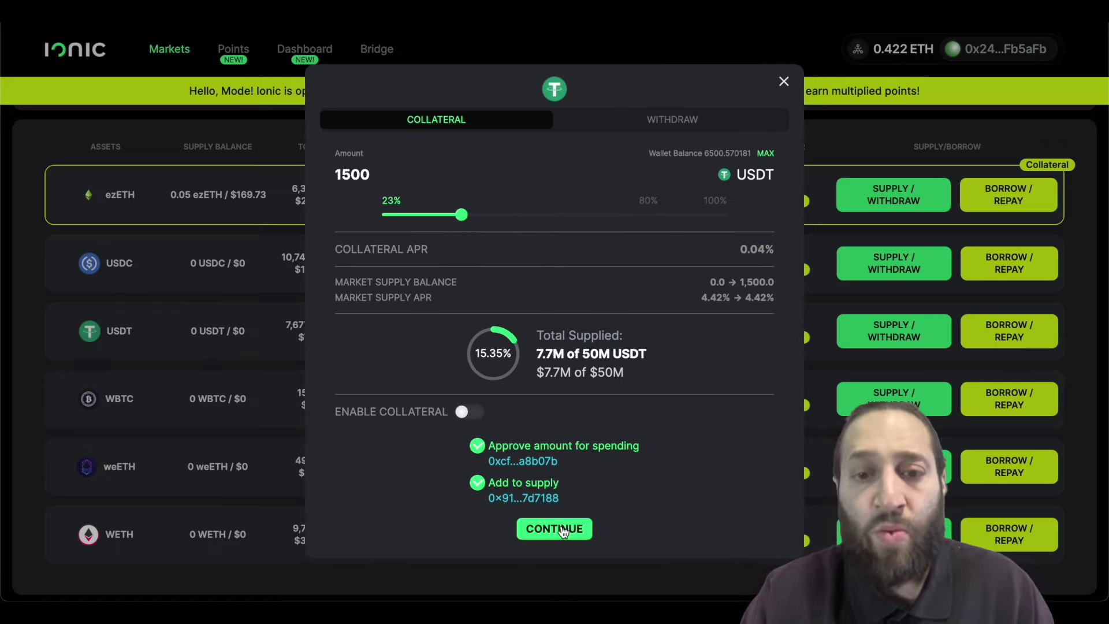
left_click(555, 529)
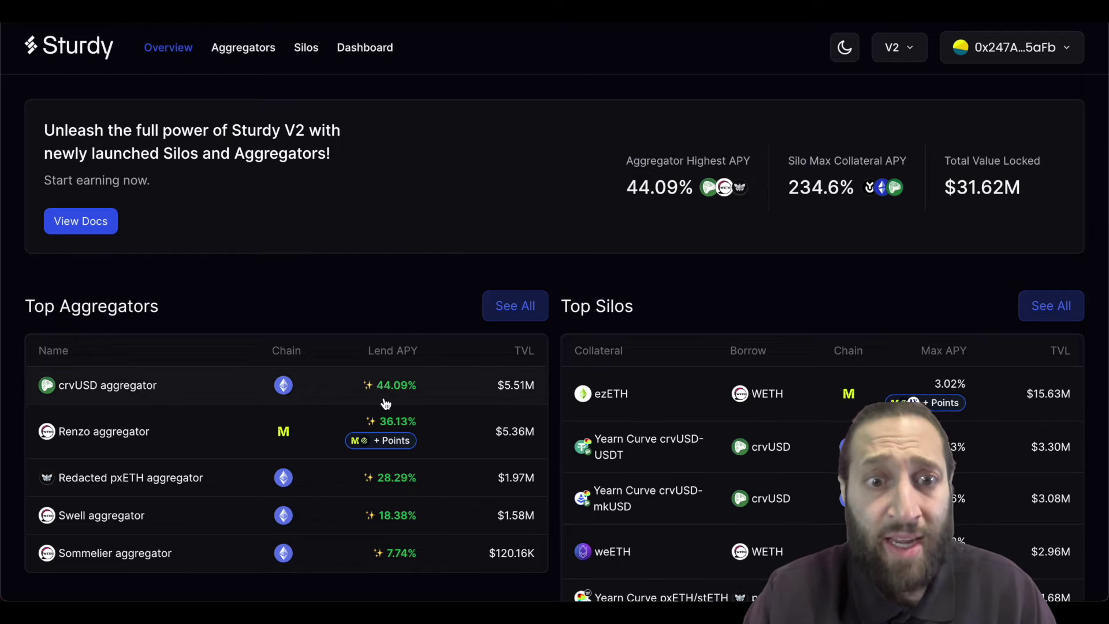
Step: View Sturdy's Aggregators, then Silos, checking the weETH silo's 88.22% APY points badge
left_click(245, 48)
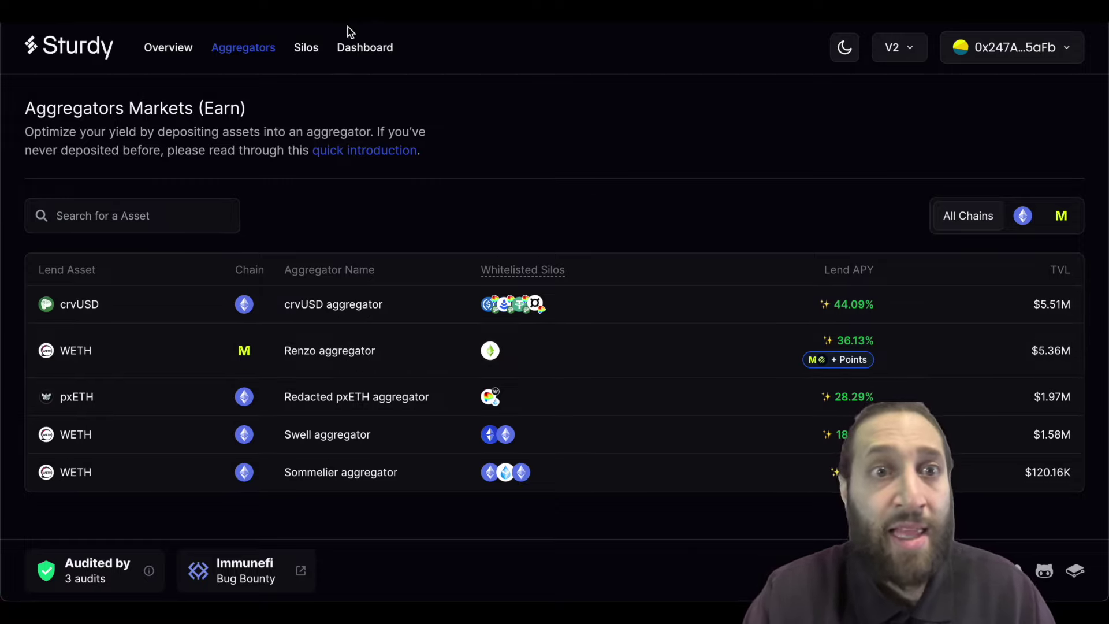
left_click(306, 48)
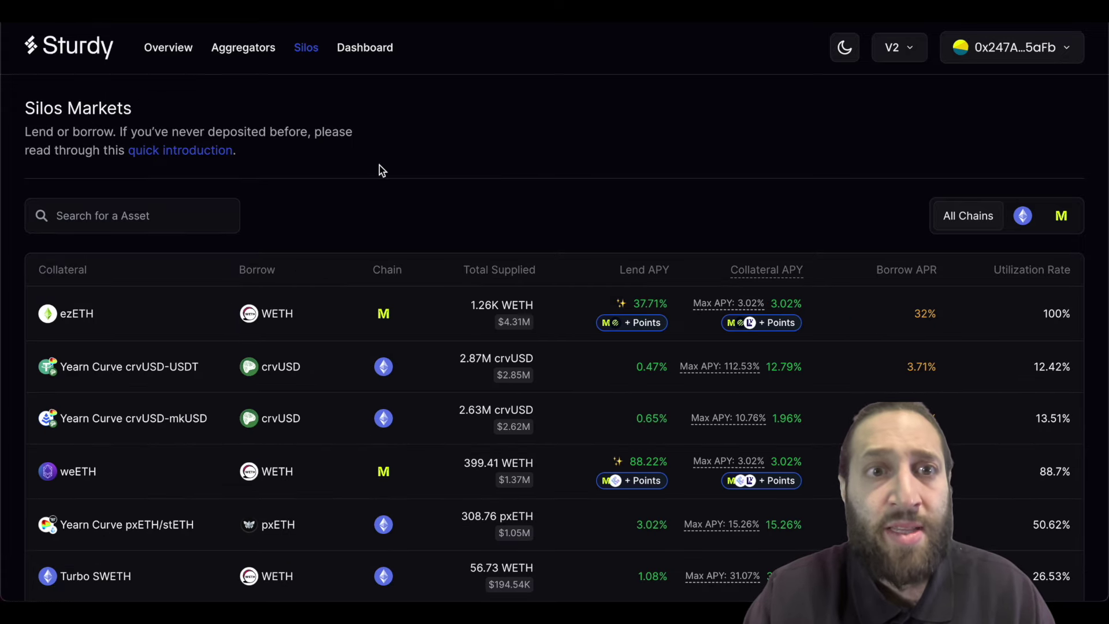
scroll(546, 327, "down", 3)
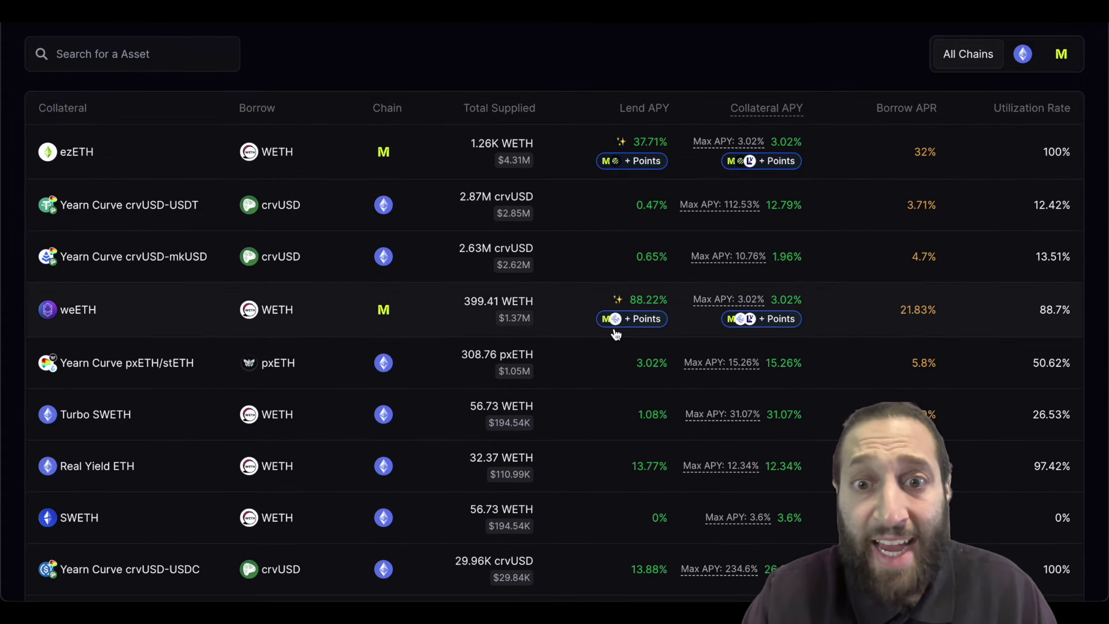
mouse_move(740, 323)
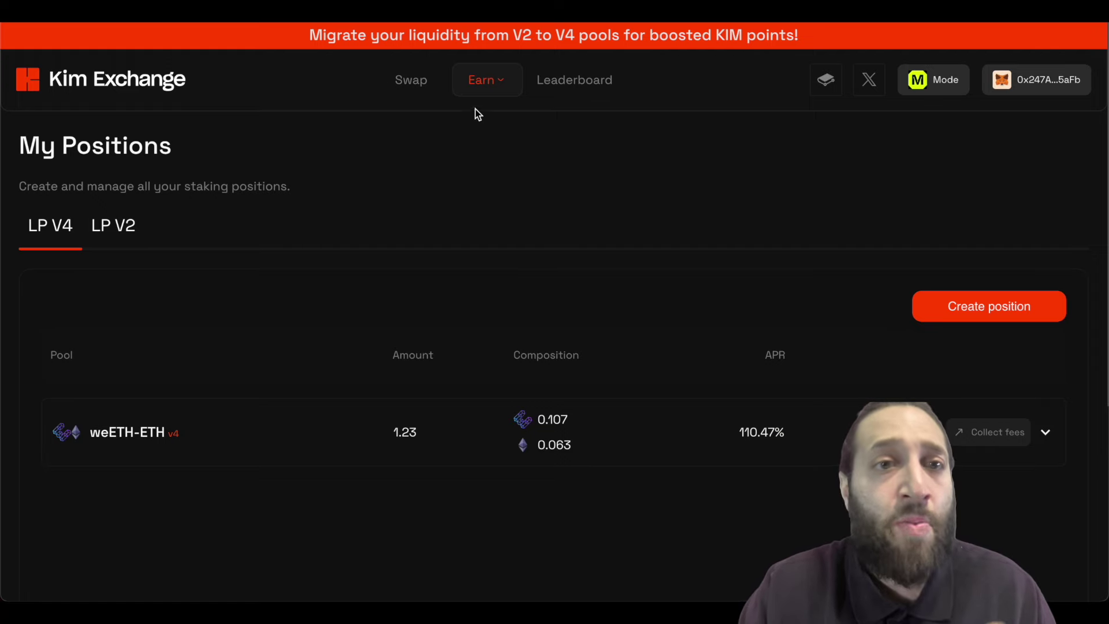
Step: Set up a Kim Exchange swap paying the full ~0.413 ETH balance for about 0.4065 weETH
left_click(411, 81)
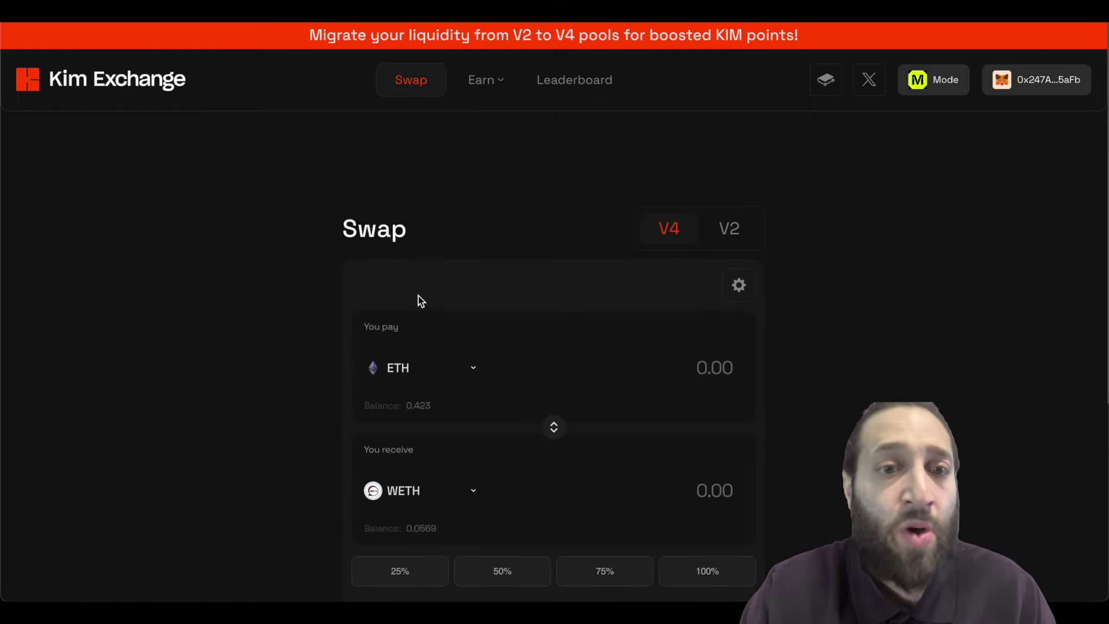
left_click(520, 297)
type("0.4")
scroll(433, 324, "down", 2)
left_click(433, 322)
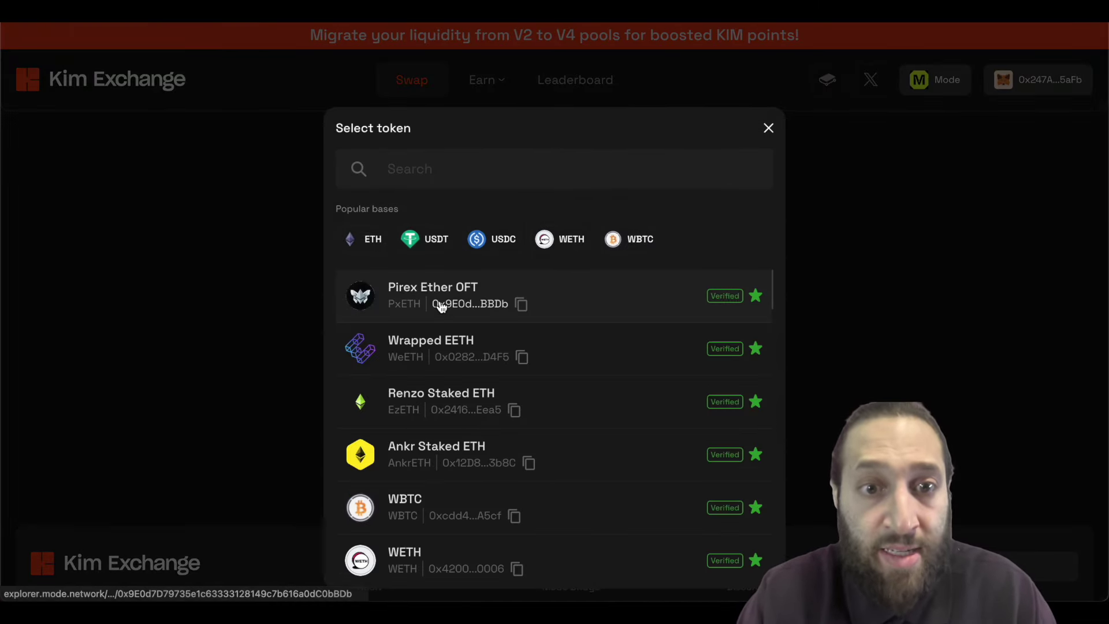
scroll(442, 307, "down", 1)
scroll(442, 307, "up", 1)
left_click(442, 339)
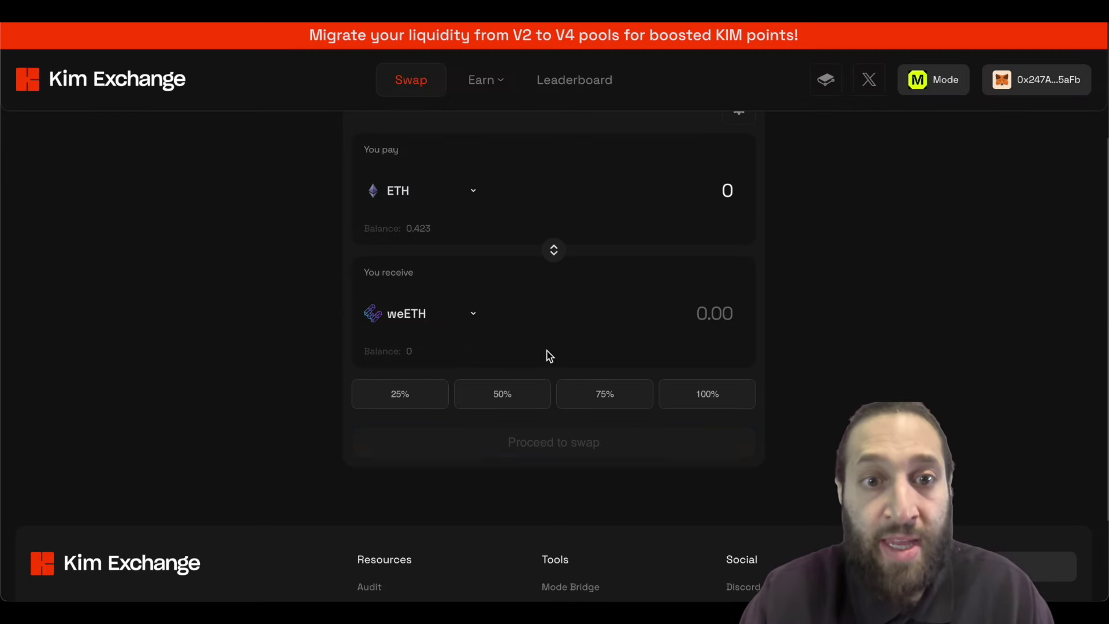
left_click(636, 324)
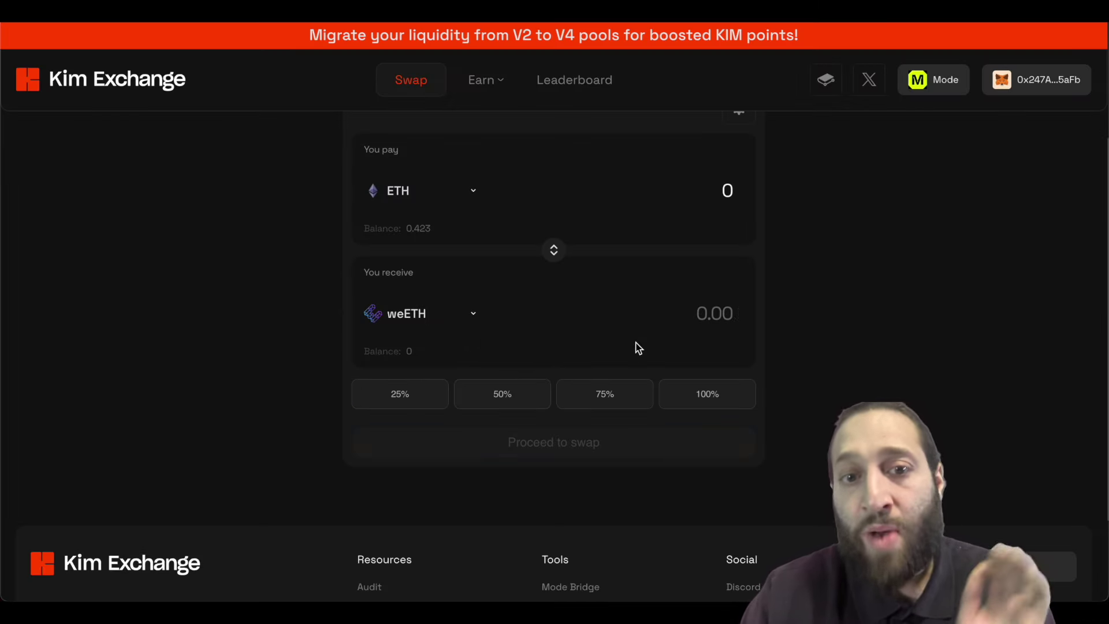
left_click(699, 398)
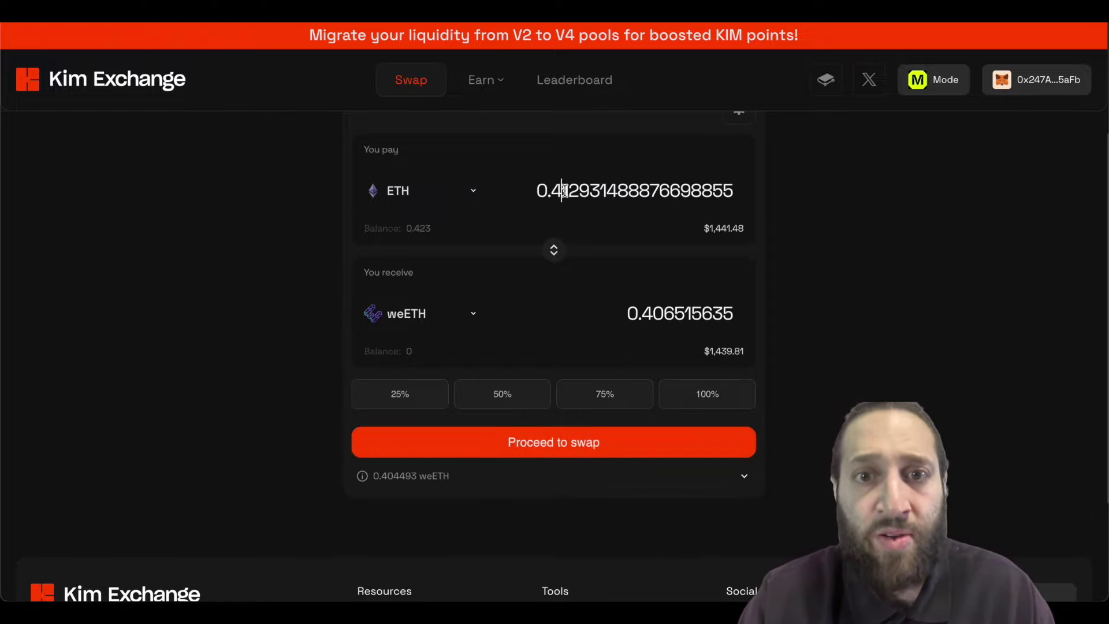
left_click_drag(562, 190, 706, 191)
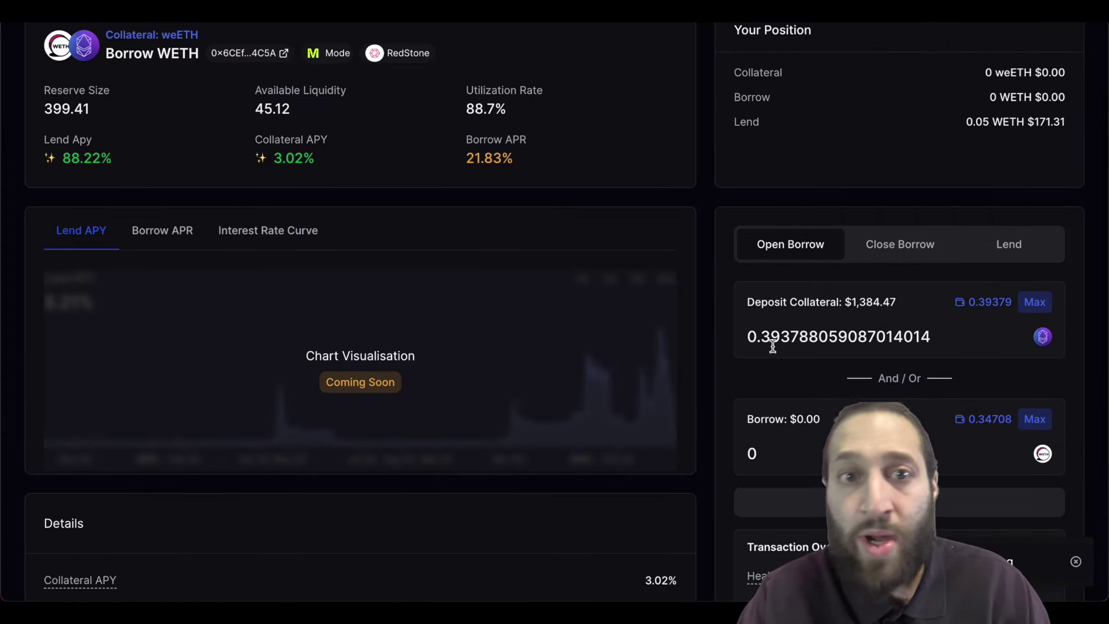
Step: Open the Sturdy Dashboard to review the $1,555.71 weETH collateral position
scroll(450, 302, "up", 2)
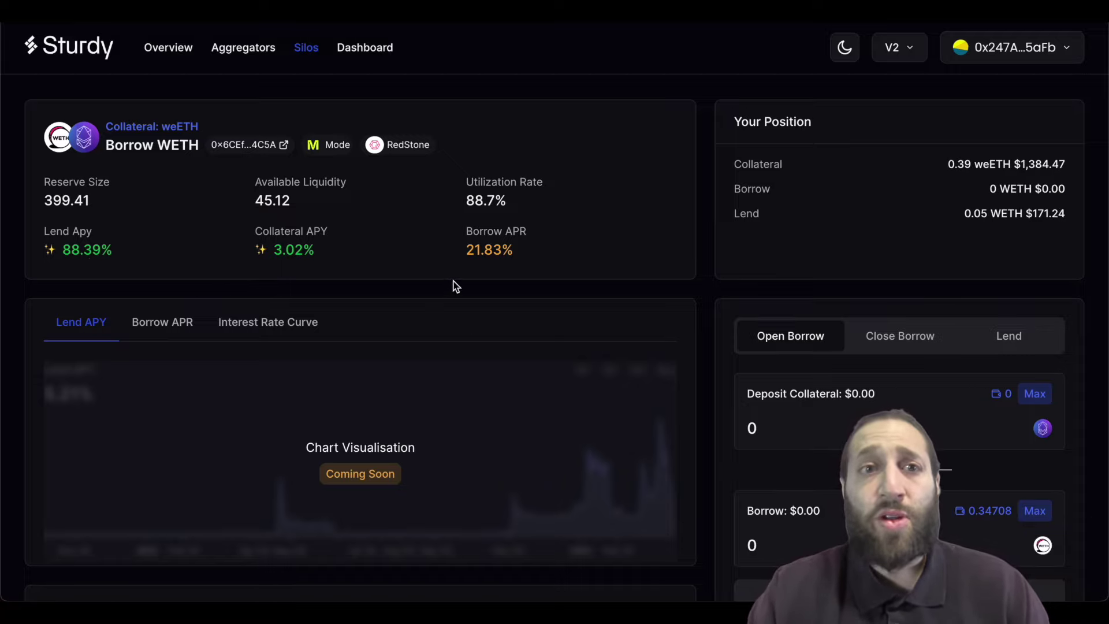
left_click(366, 48)
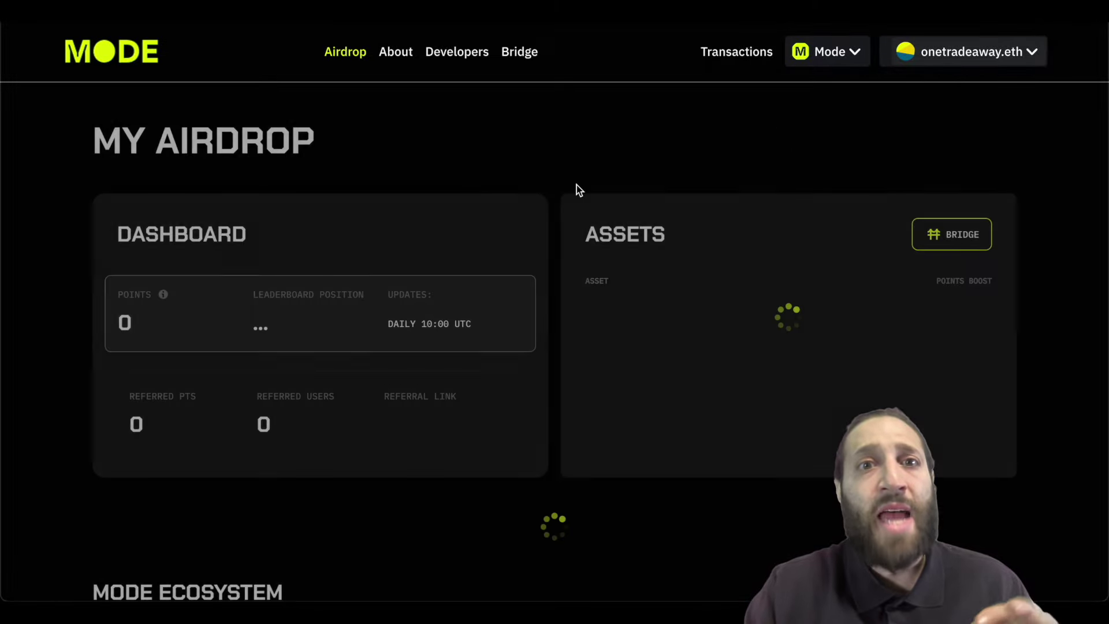
scroll(441, 342, "down", 4)
scroll(442, 342, "down", 14)
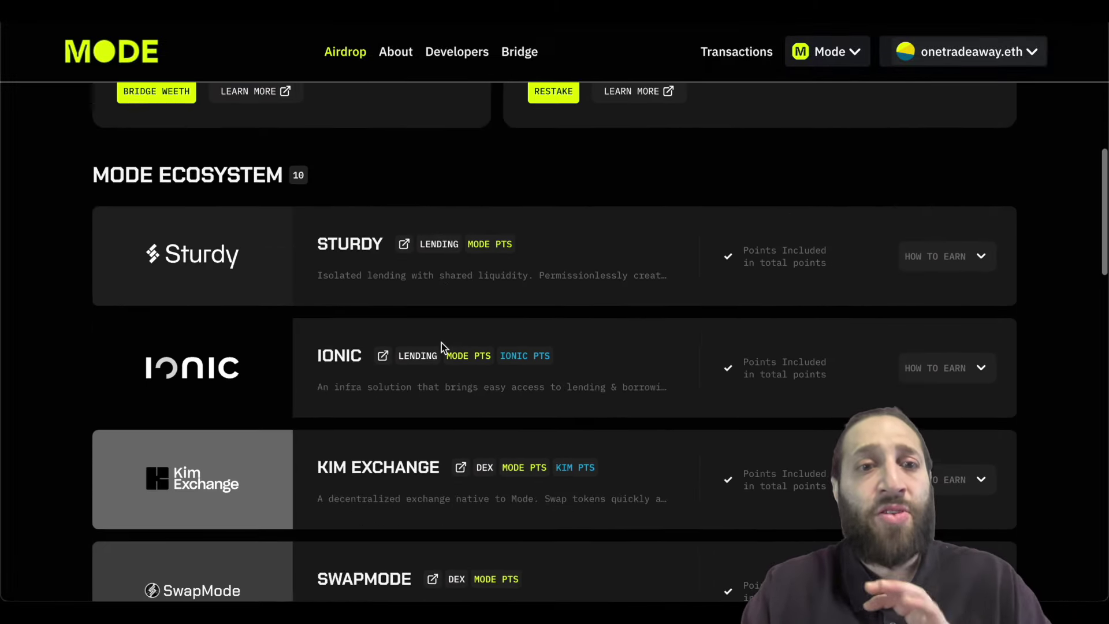
scroll(441, 342, "down", 8)
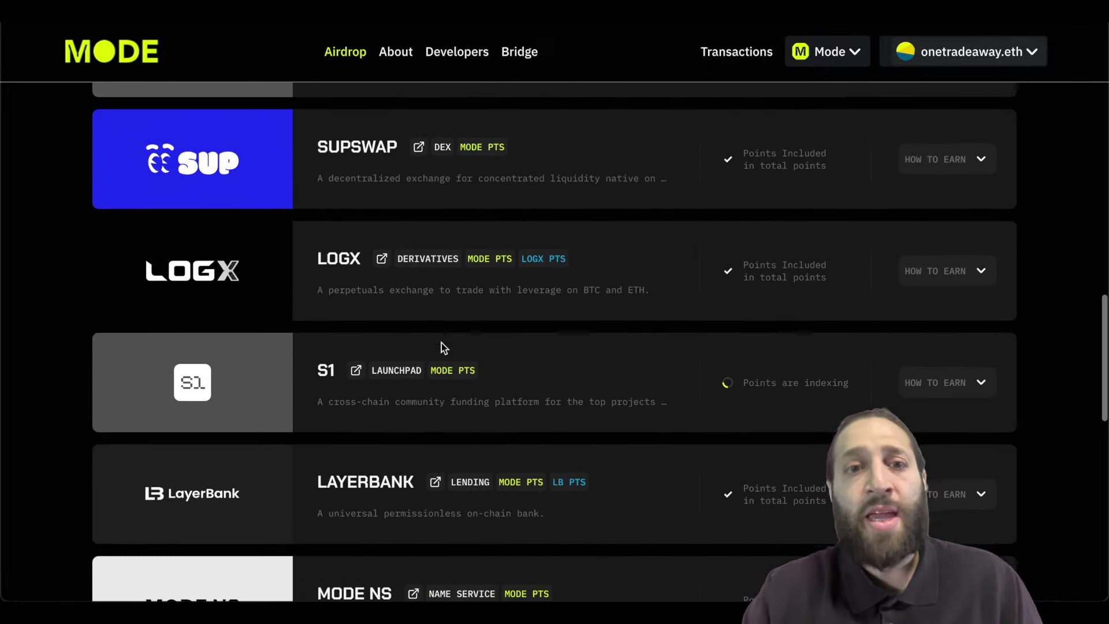
scroll(441, 342, "up", 20)
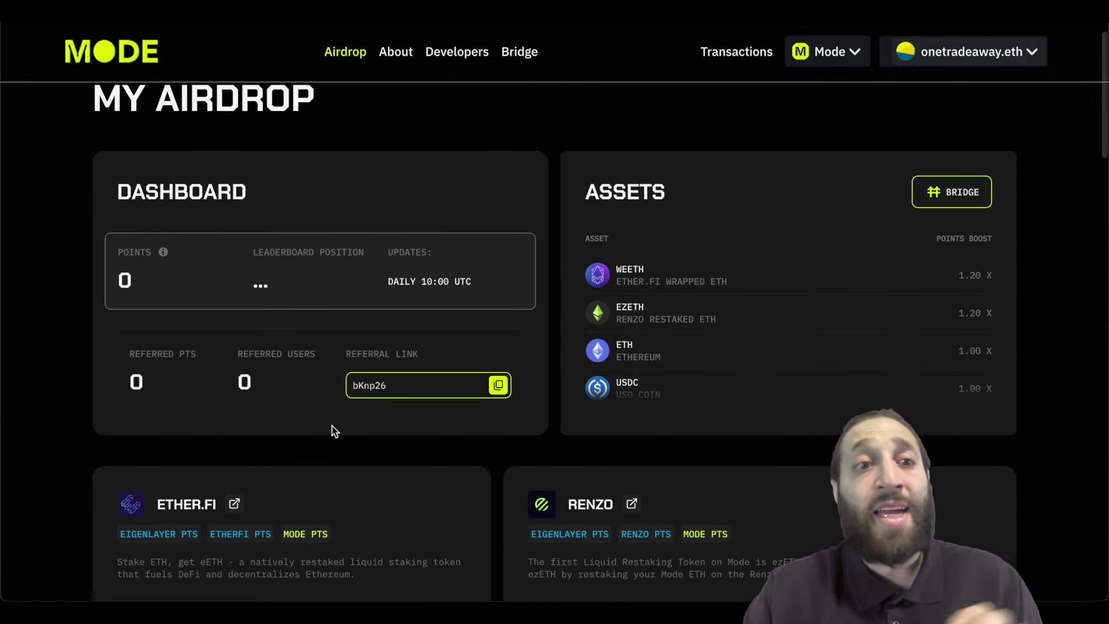
scroll(332, 429, "up", 1)
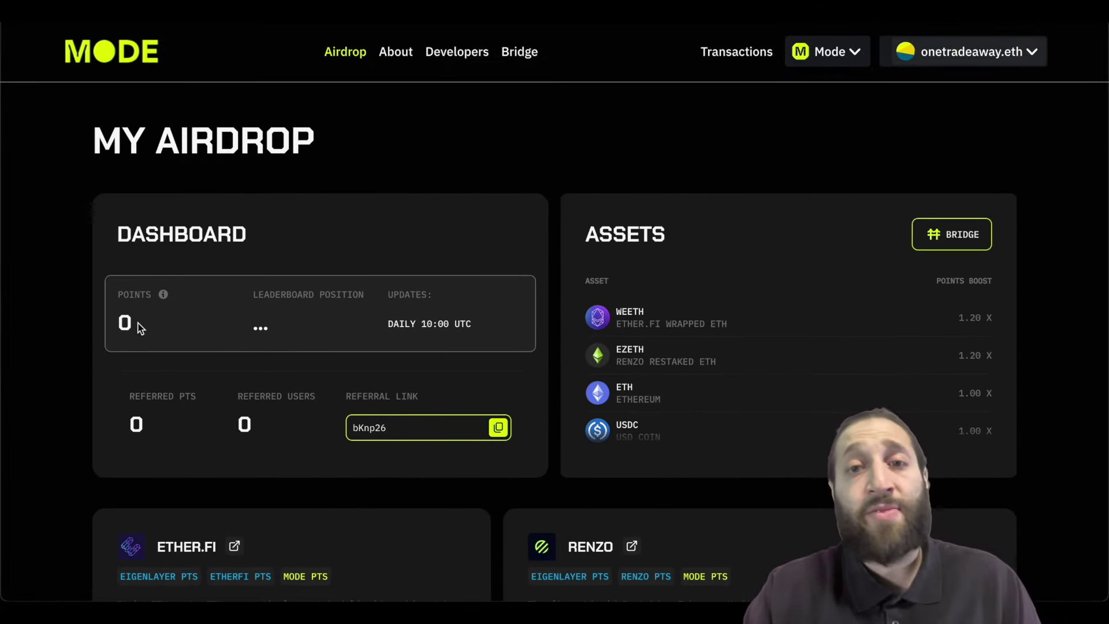